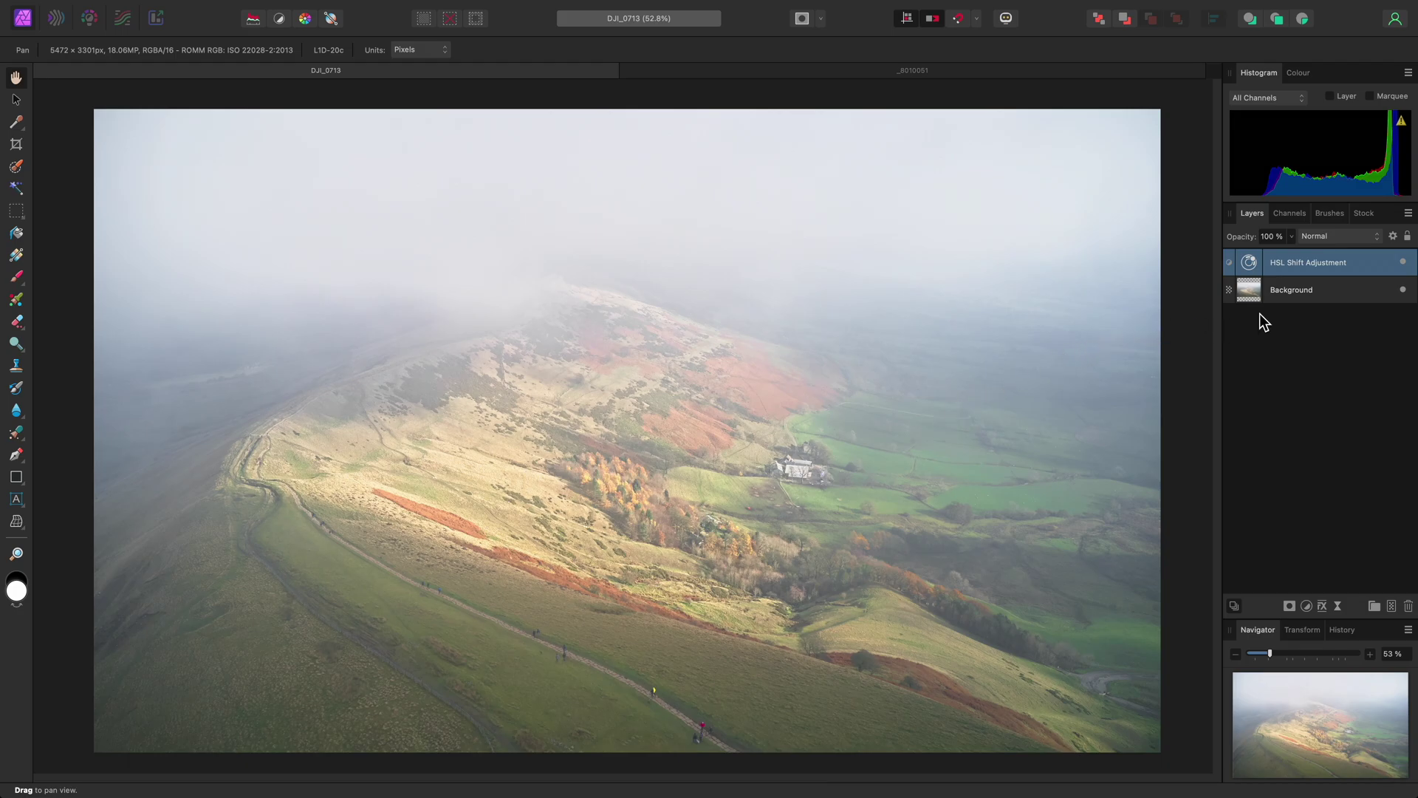
Select the Background layer beneath the HSL Shift adjustment in DJI_0713
click(1313, 291)
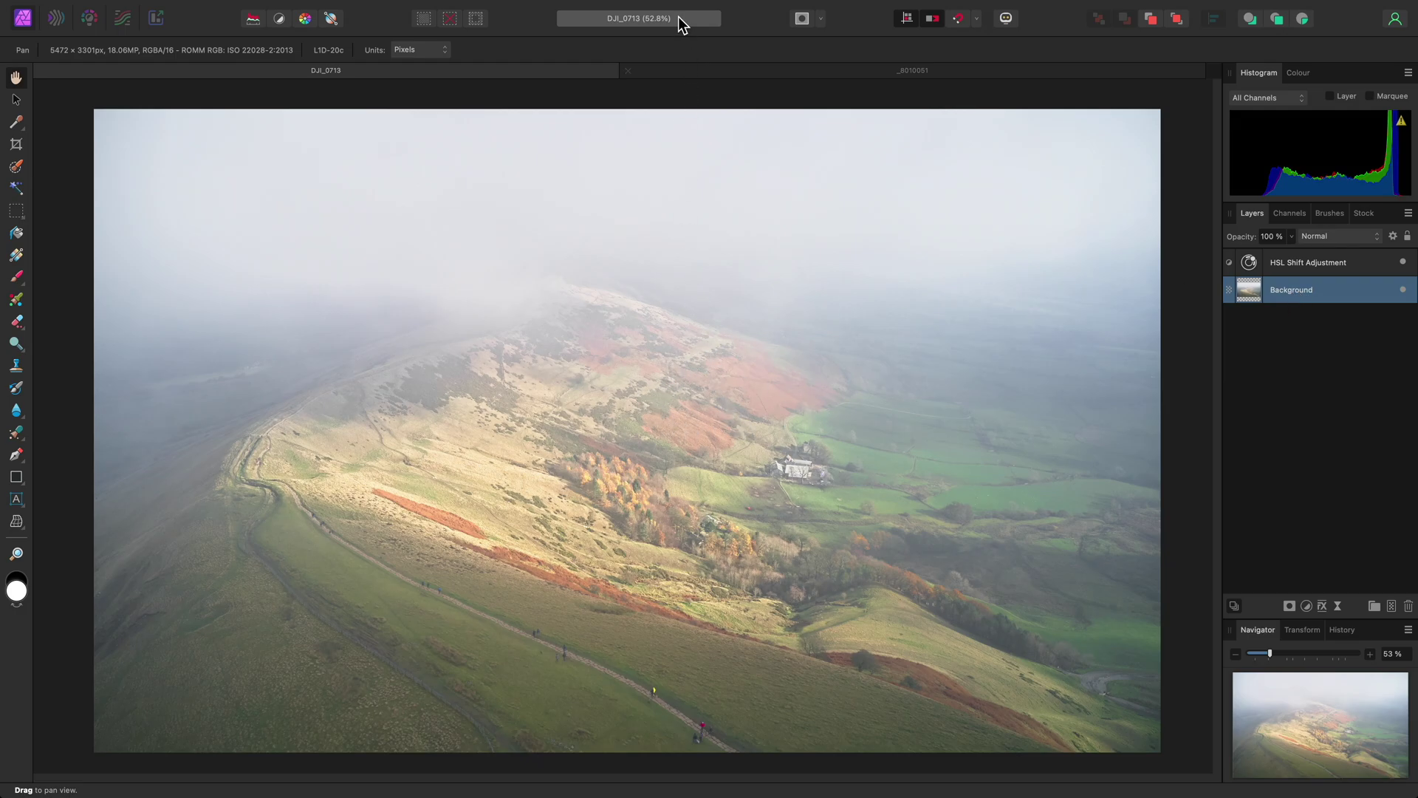
Start Haze Removal on the hillside photo and tune Distance high to clear the fog
mouse_move(671, 7)
click(460, 8)
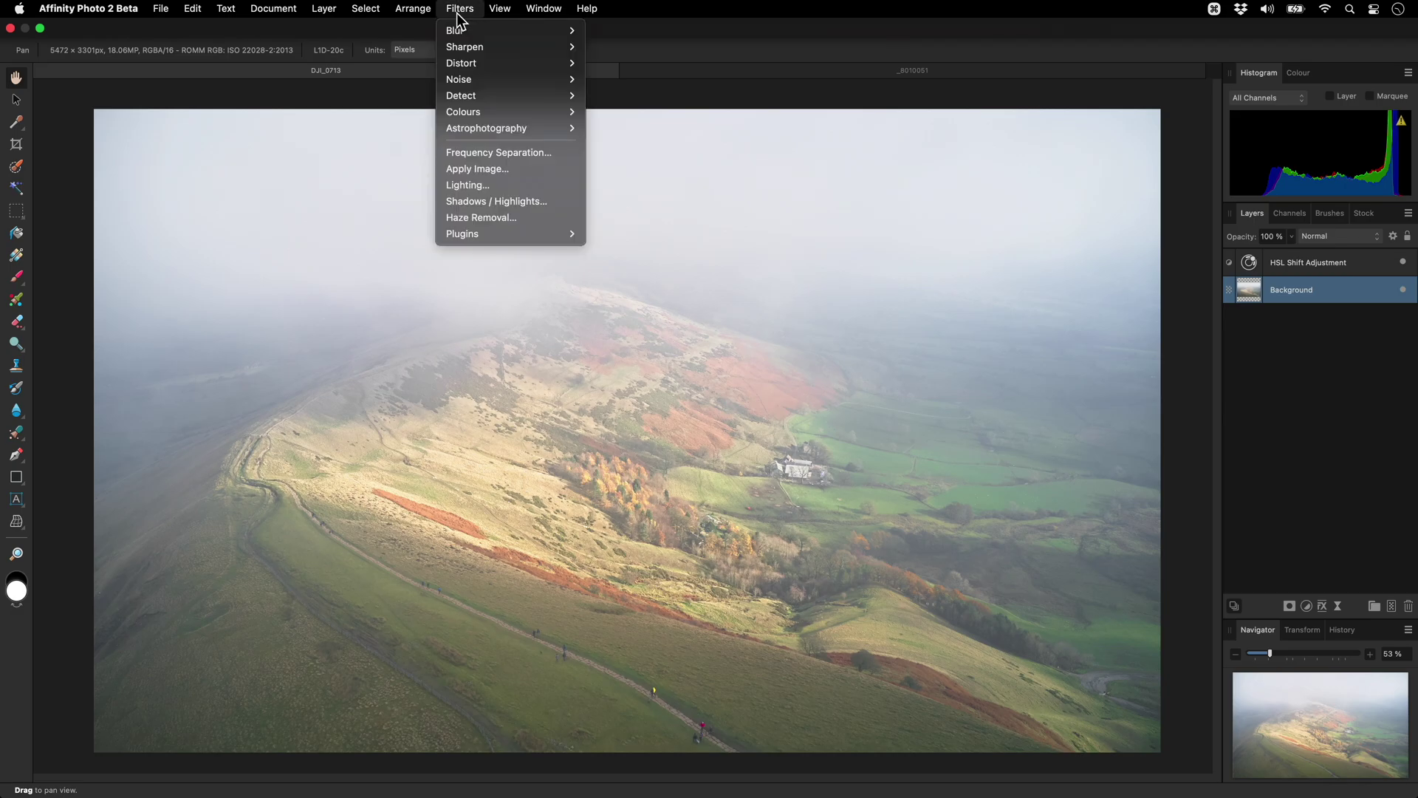
click(515, 219)
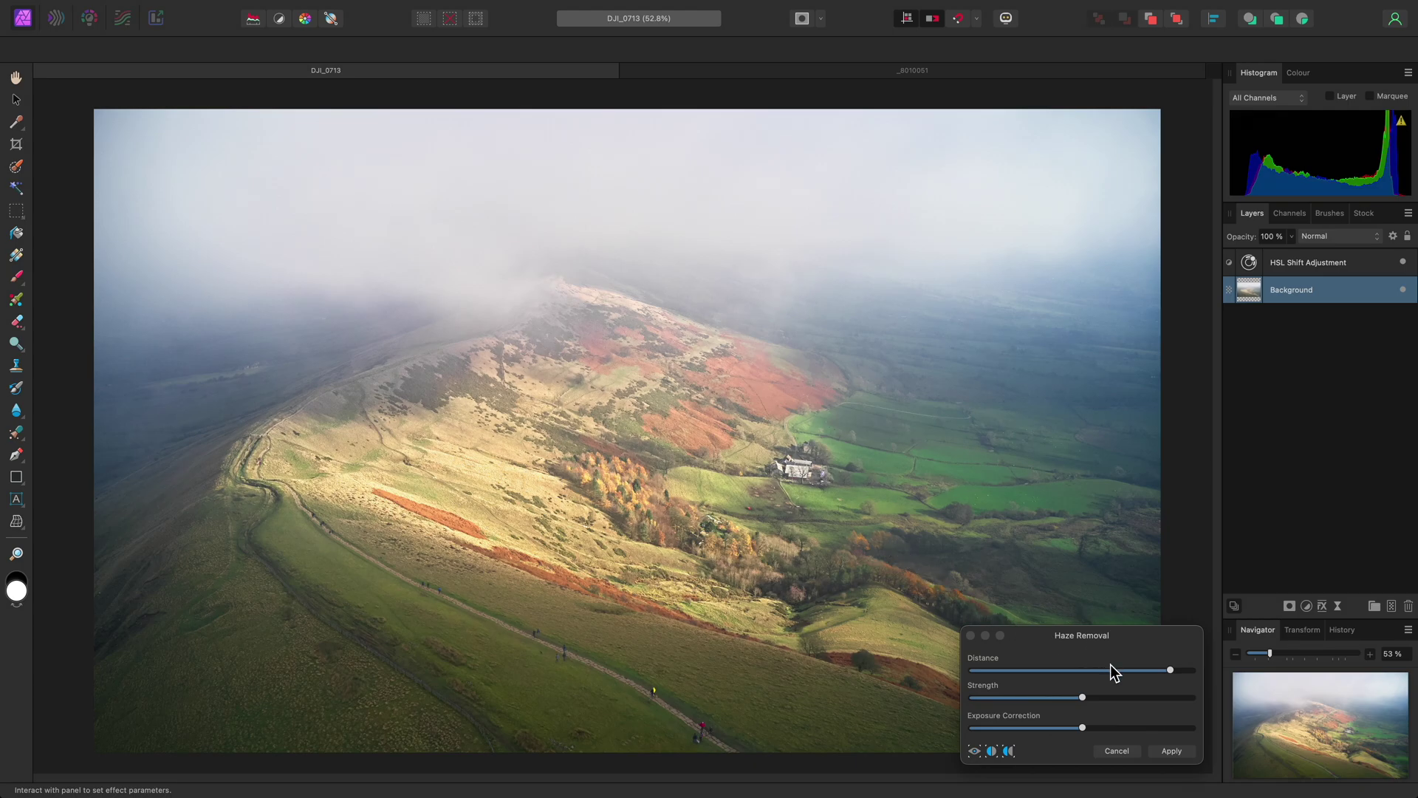
click(1151, 670)
drag(1086, 670, 997, 670)
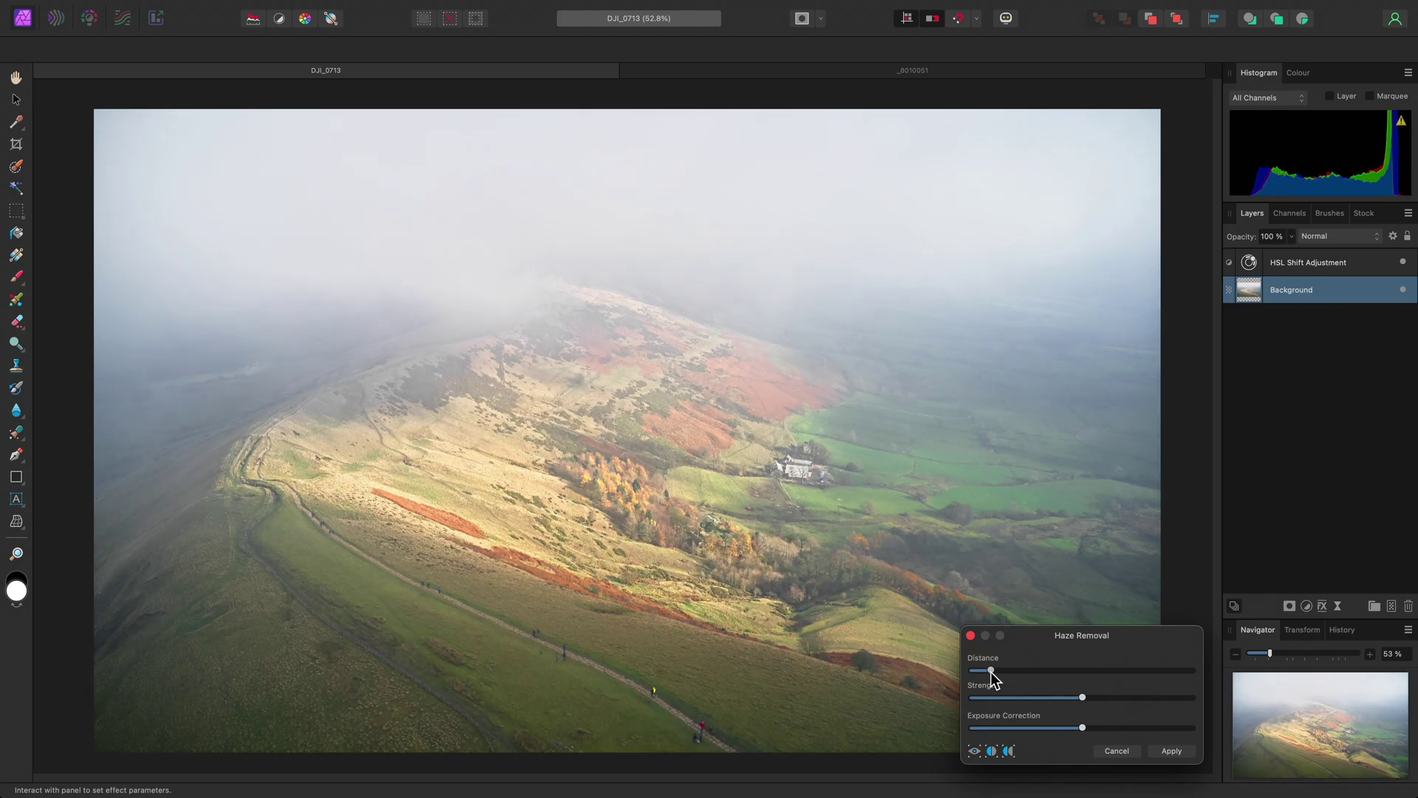
drag(991, 672, 1103, 674)
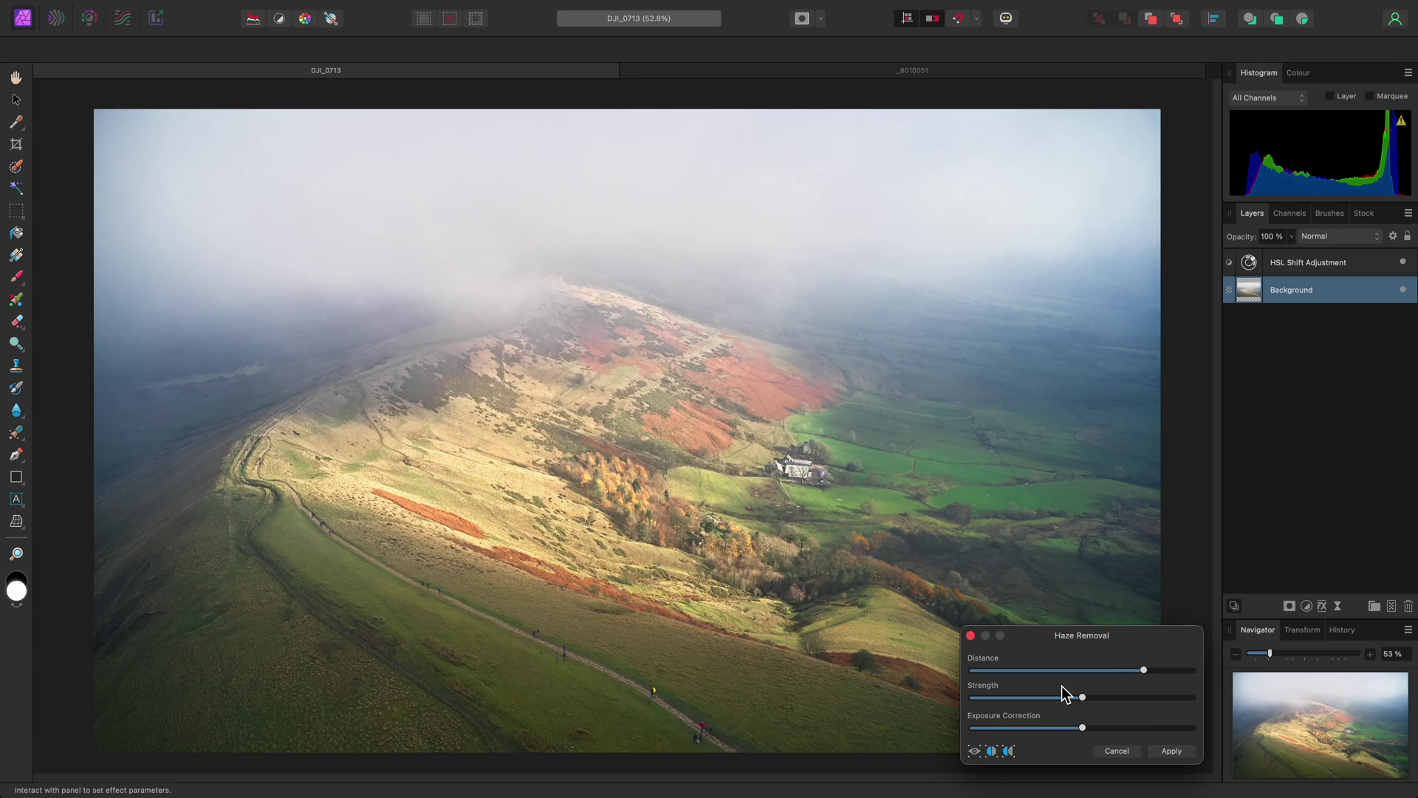
Increase Haze Removal Strength and lower Exposure Correction slightly to darken the hillside
drag(1084, 696, 1129, 699)
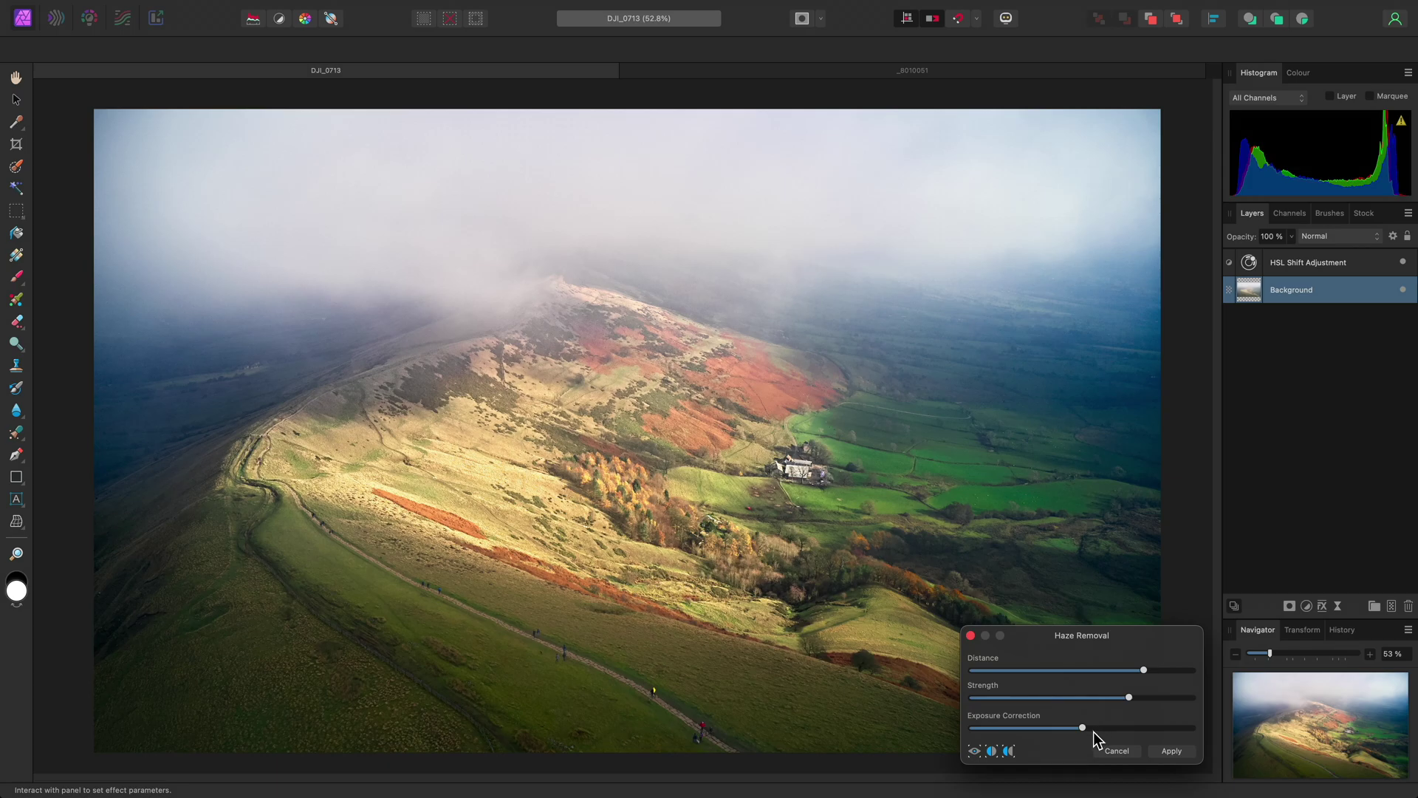
mouse_move(1083, 729)
mouse_down()
mouse_move(1024, 738)
mouse_move(1128, 736)
mouse_move(1080, 735)
mouse_up()
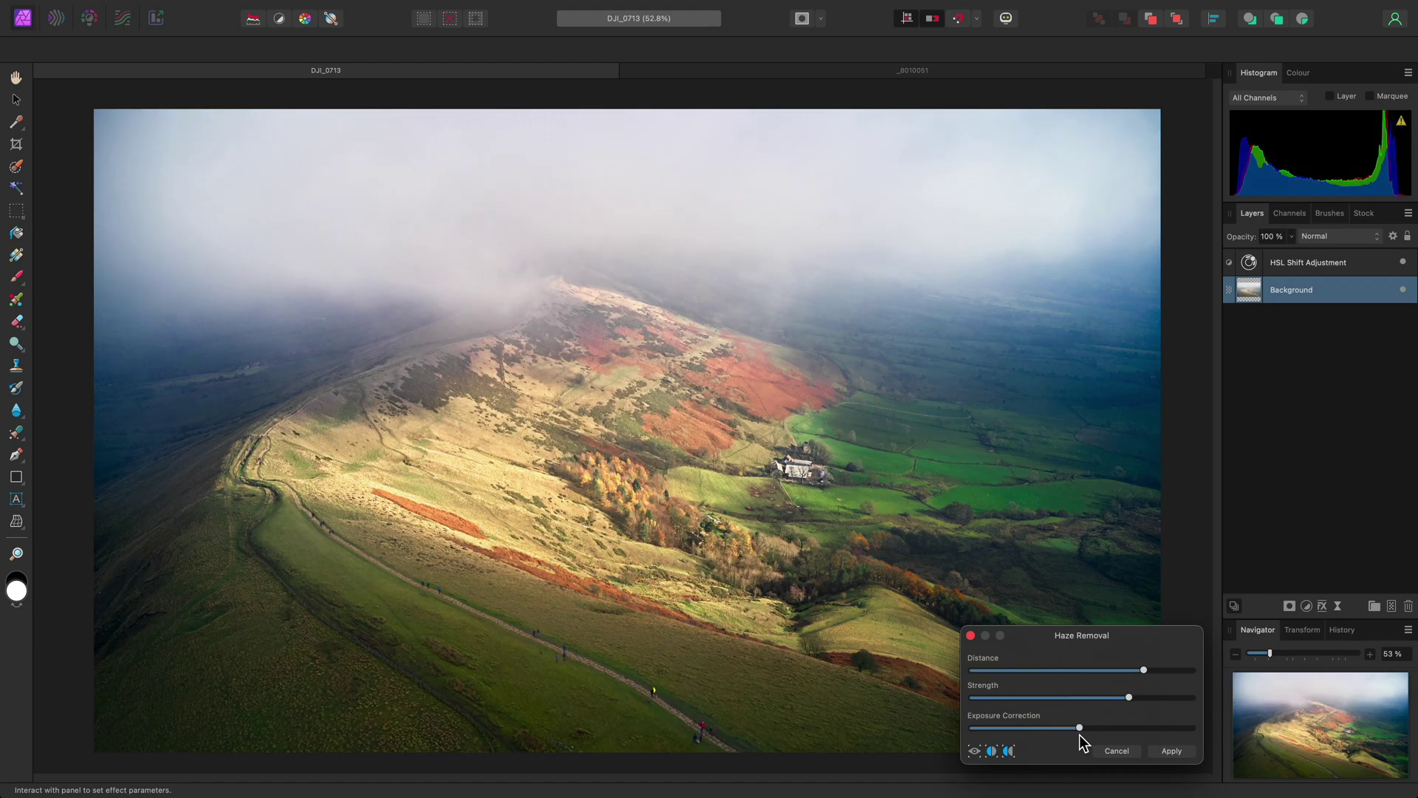
Compare before and after in split view, then apply Haze Removal to the Background
click(991, 751)
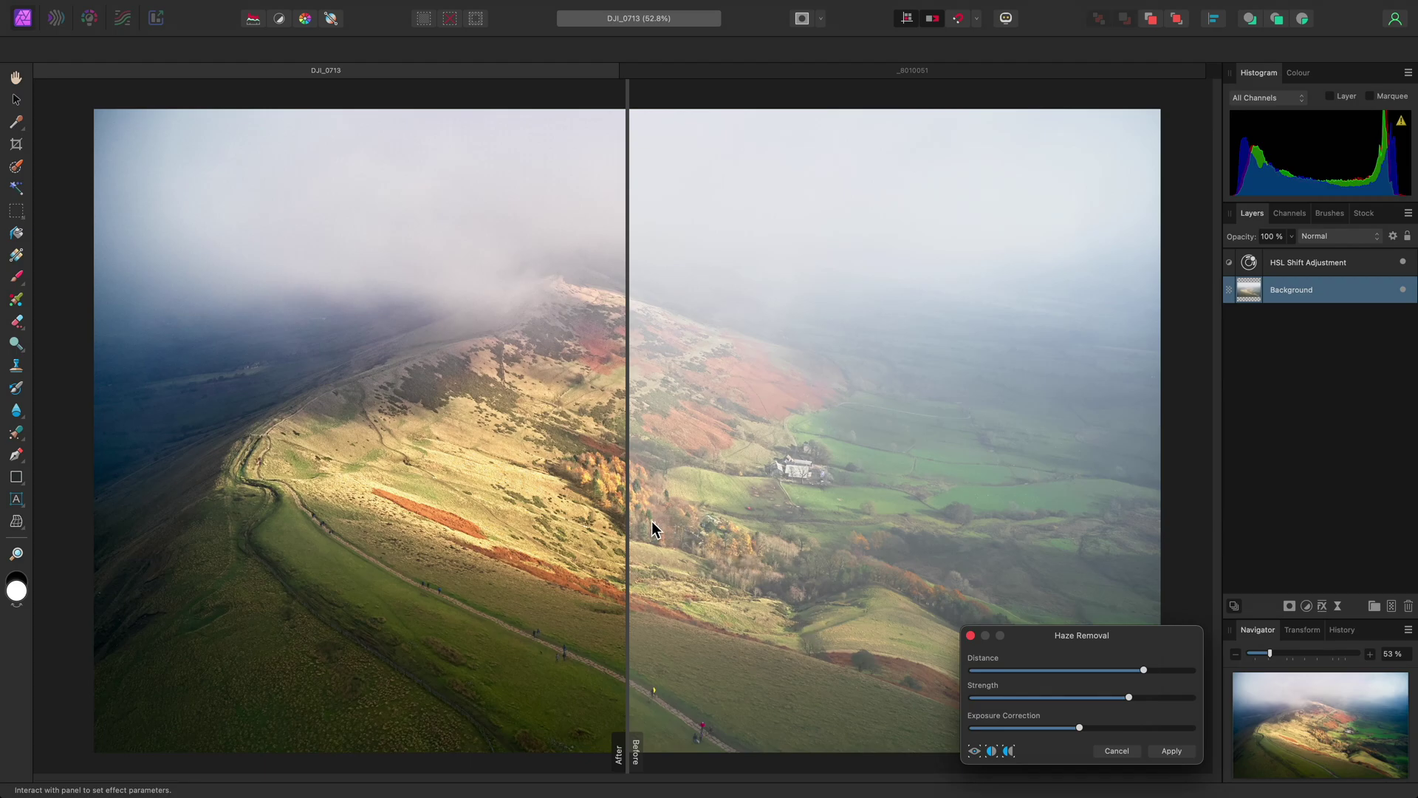
drag(631, 554, 1029, 561)
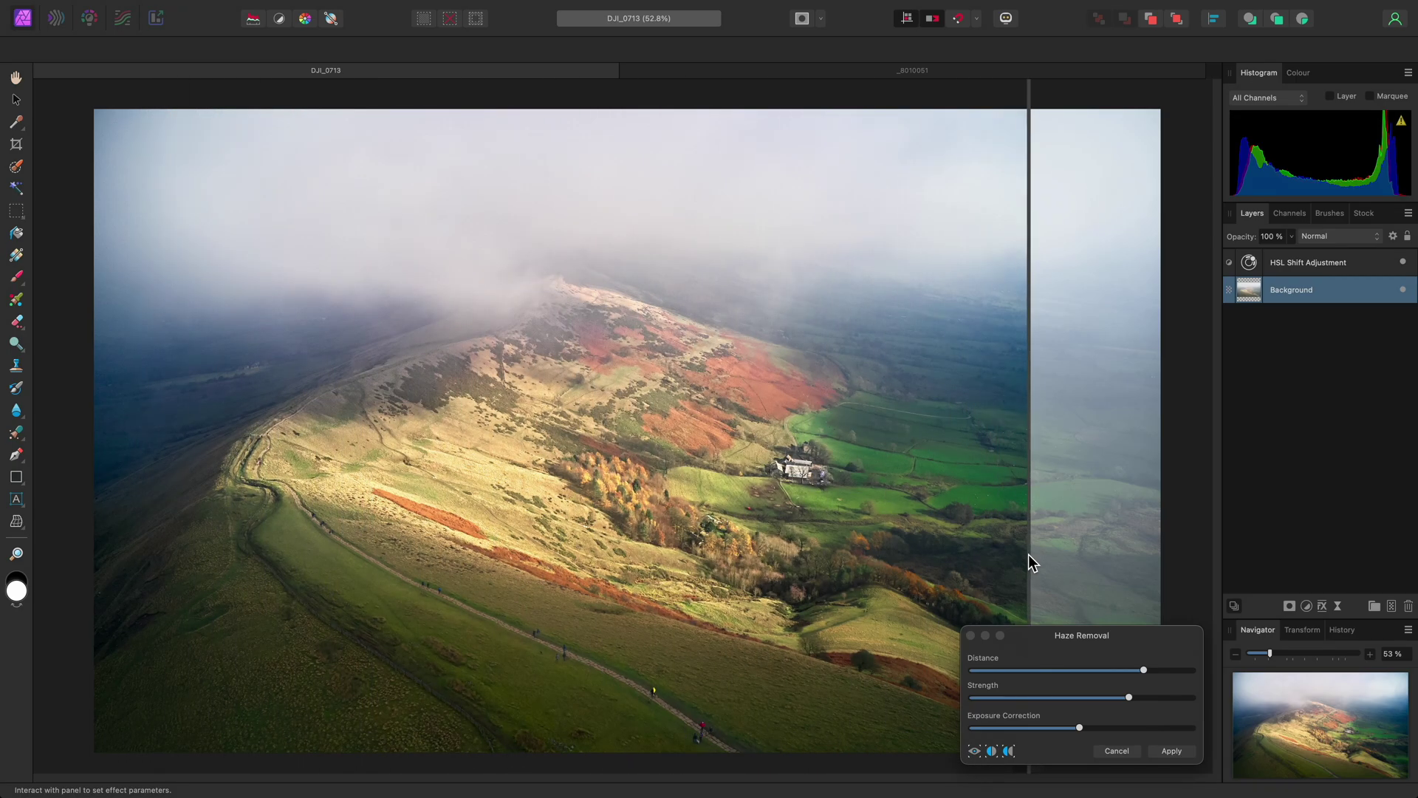
click(974, 751)
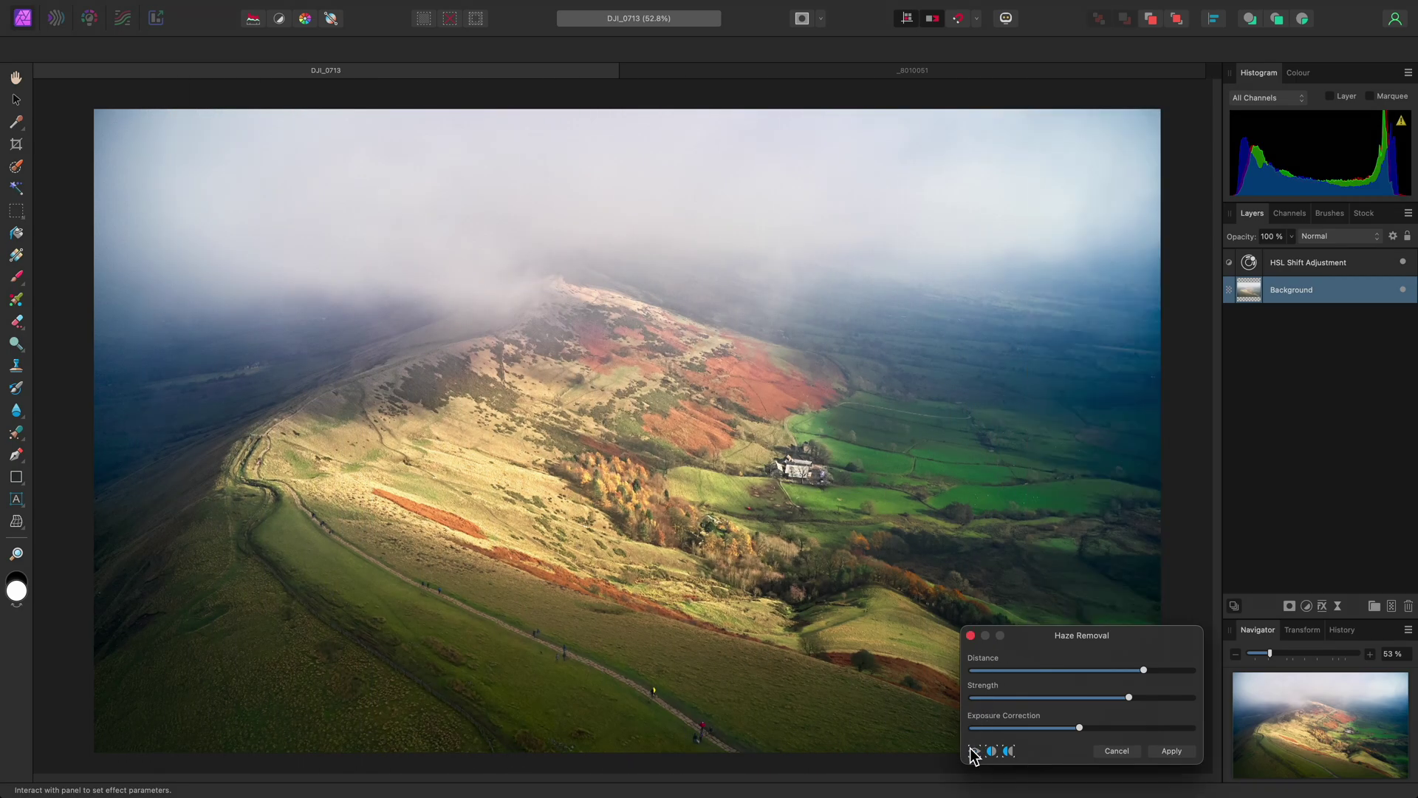
click(1173, 751)
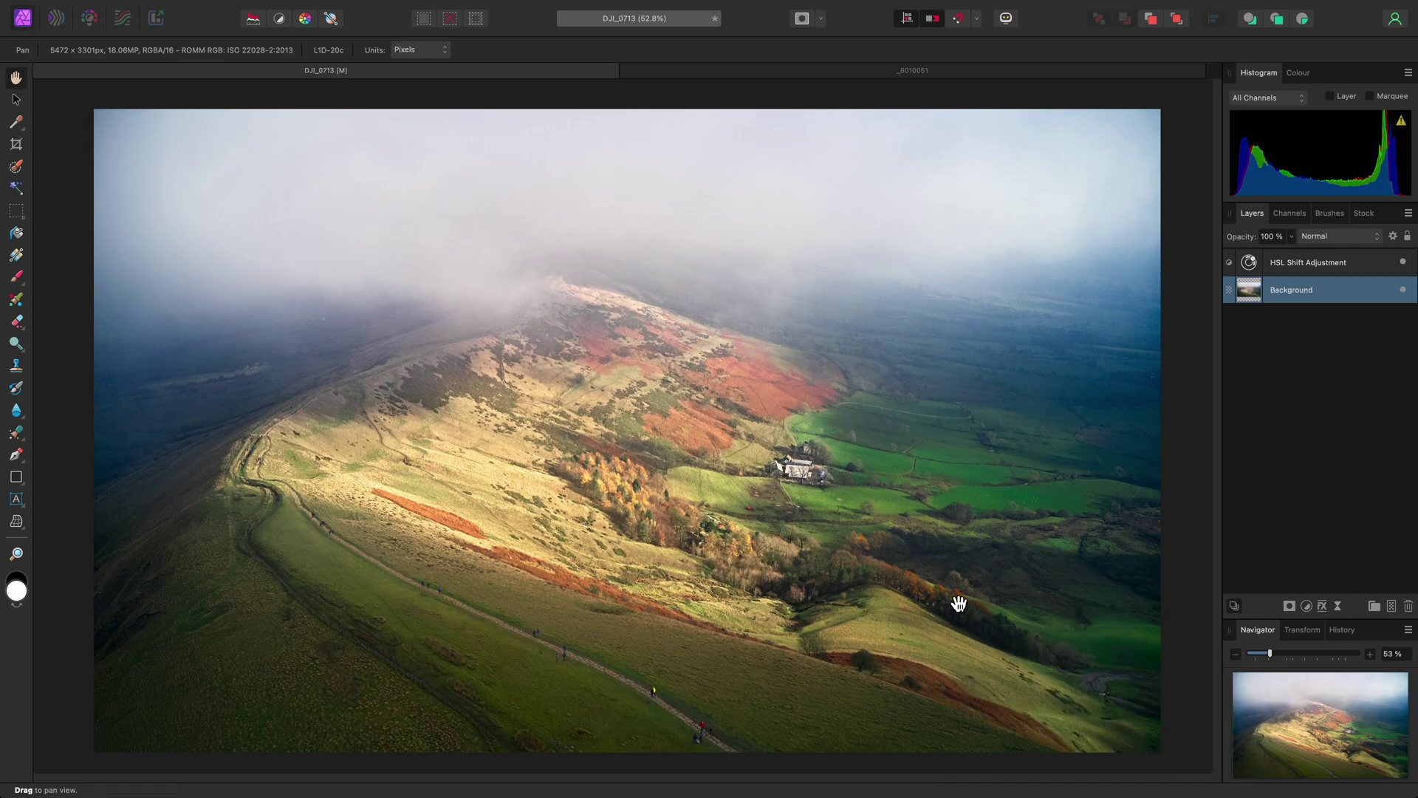
Switch to the _8010051 coastal photo and duplicate its Background layer
click(986, 72)
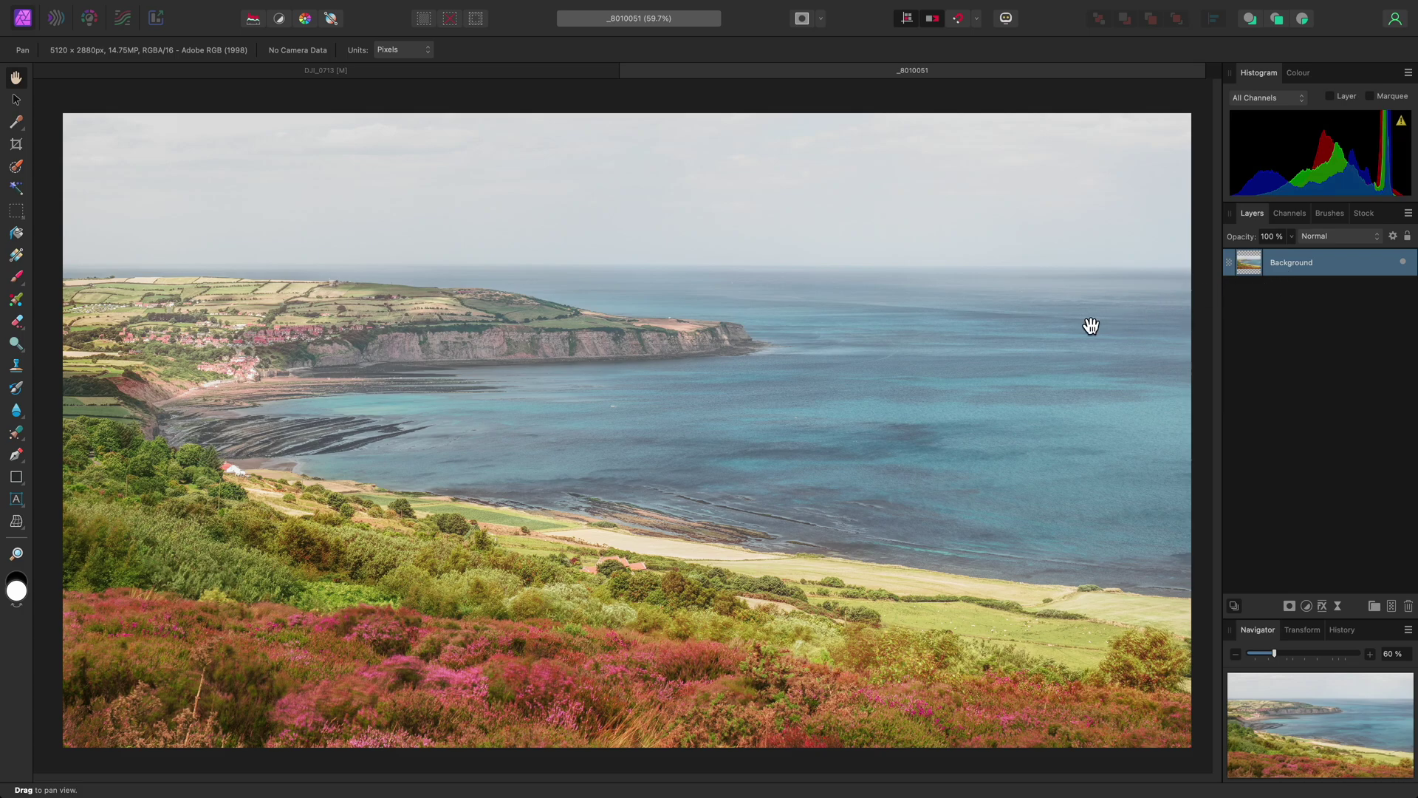
key(super)
key(super+j)
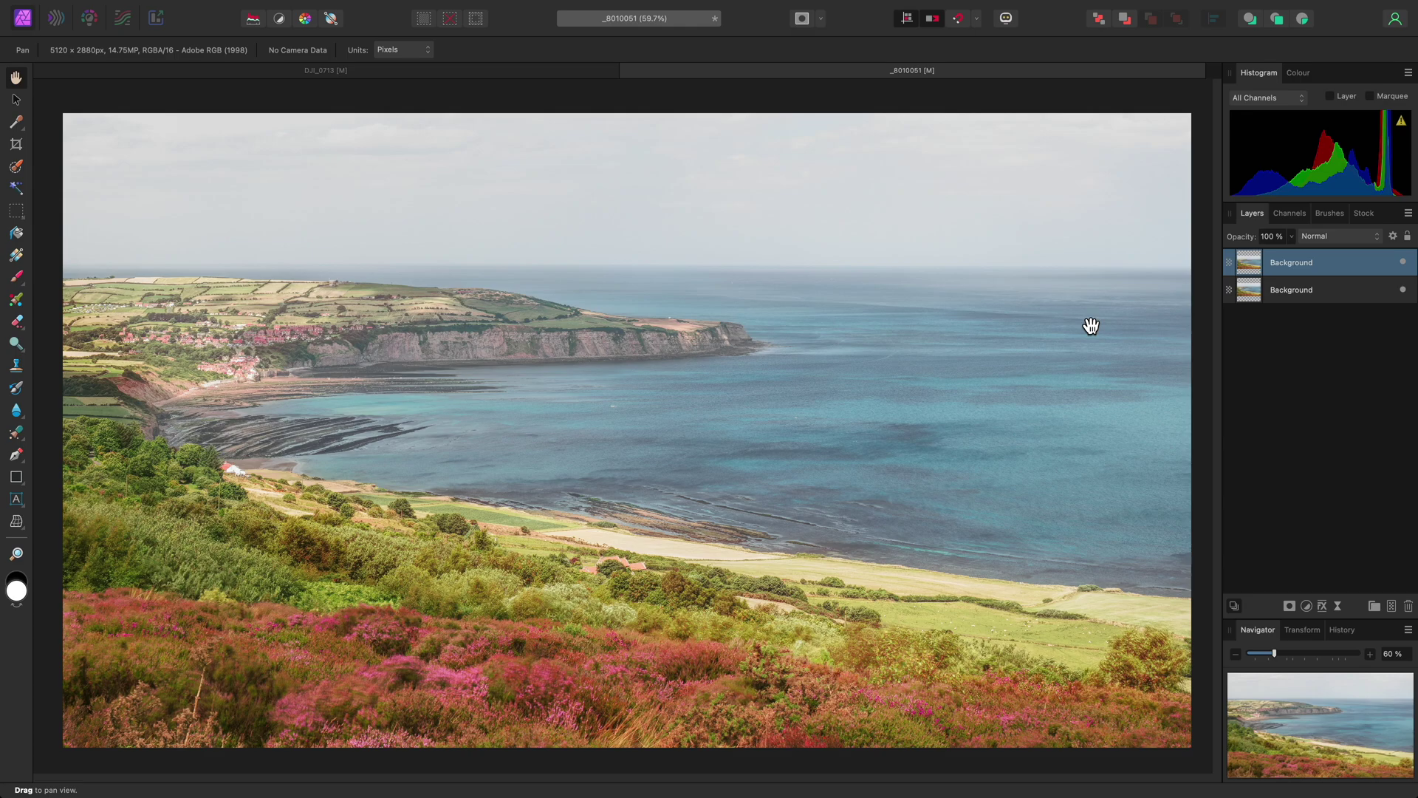
Apply Haze Removal at maximum Strength to the top Background copy
click(458, 9)
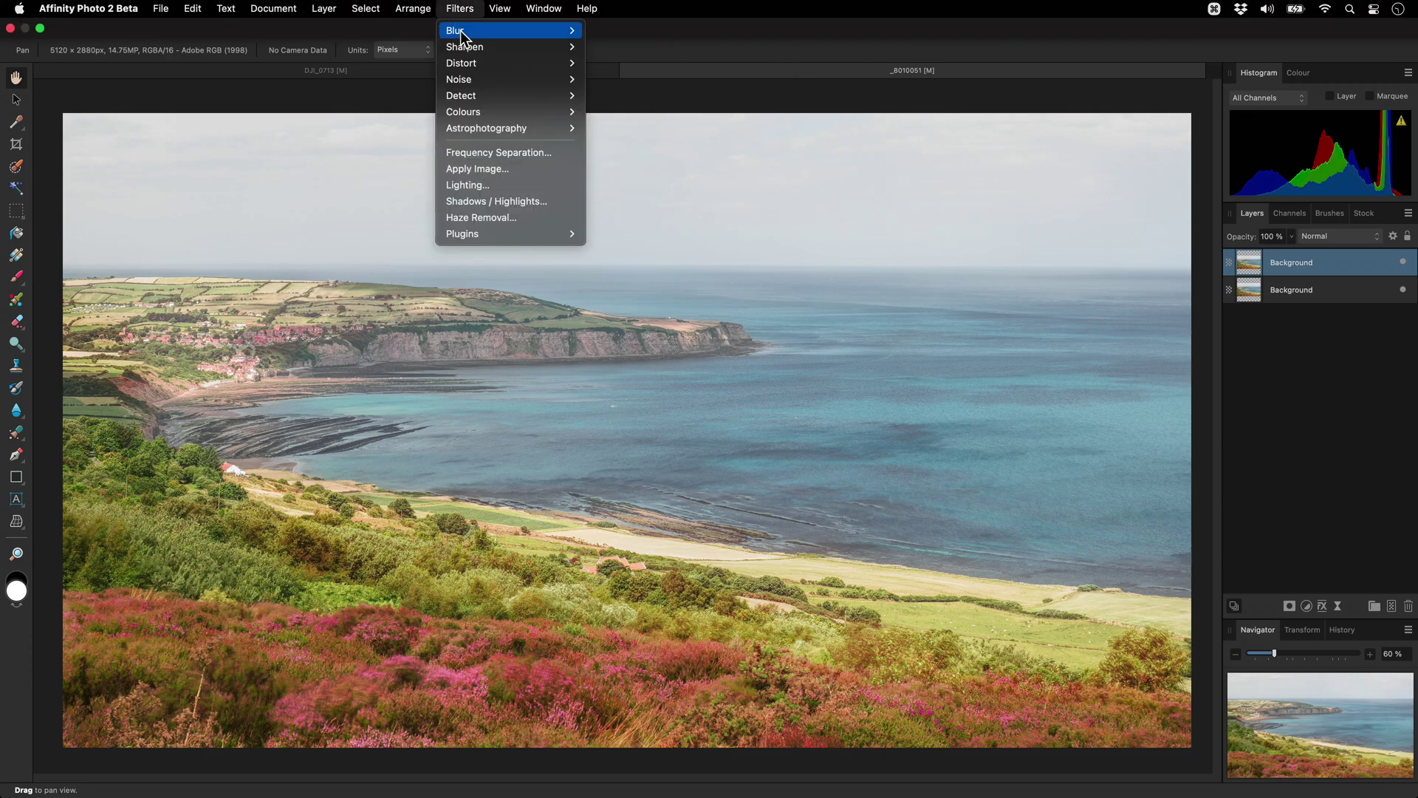
click(517, 215)
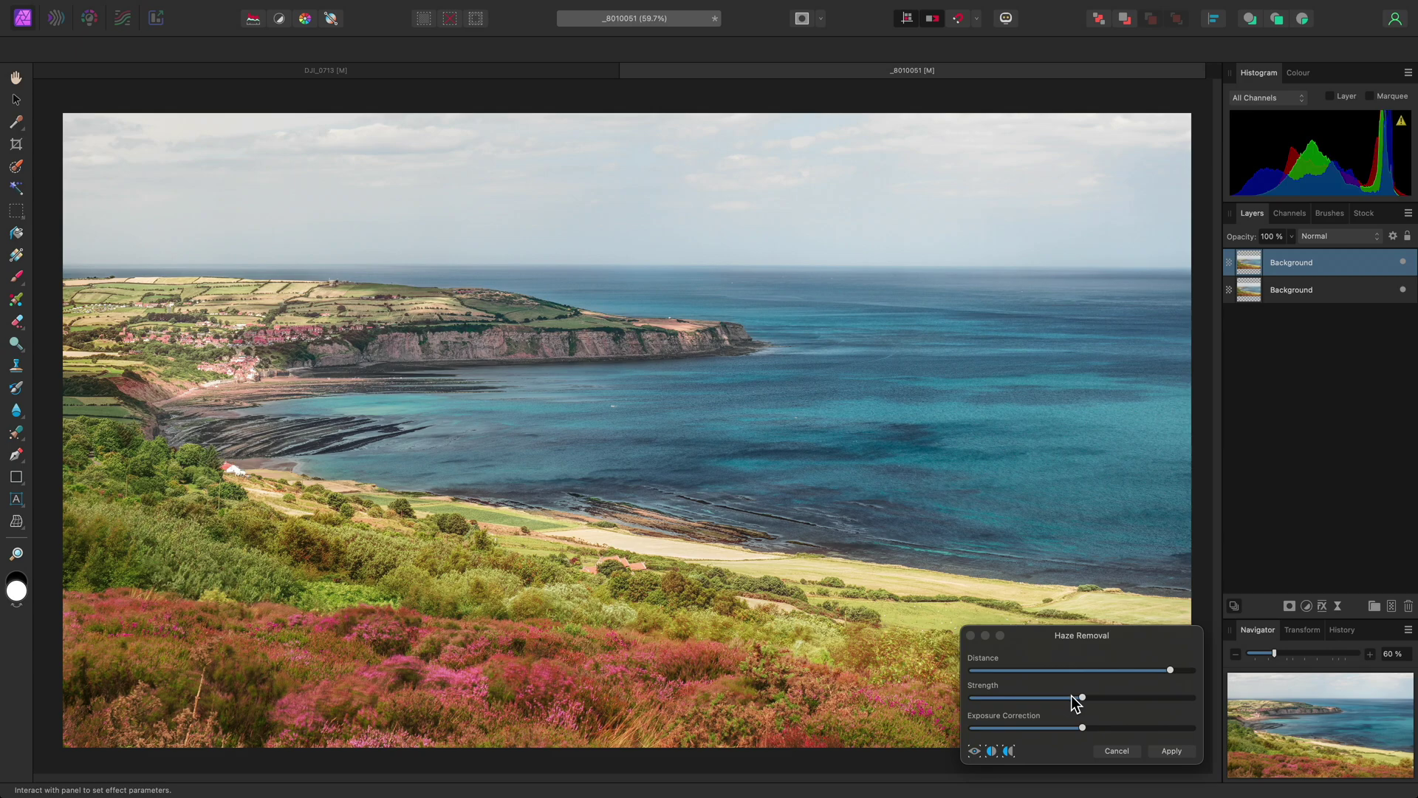
drag(1075, 698, 1198, 700)
click(1175, 751)
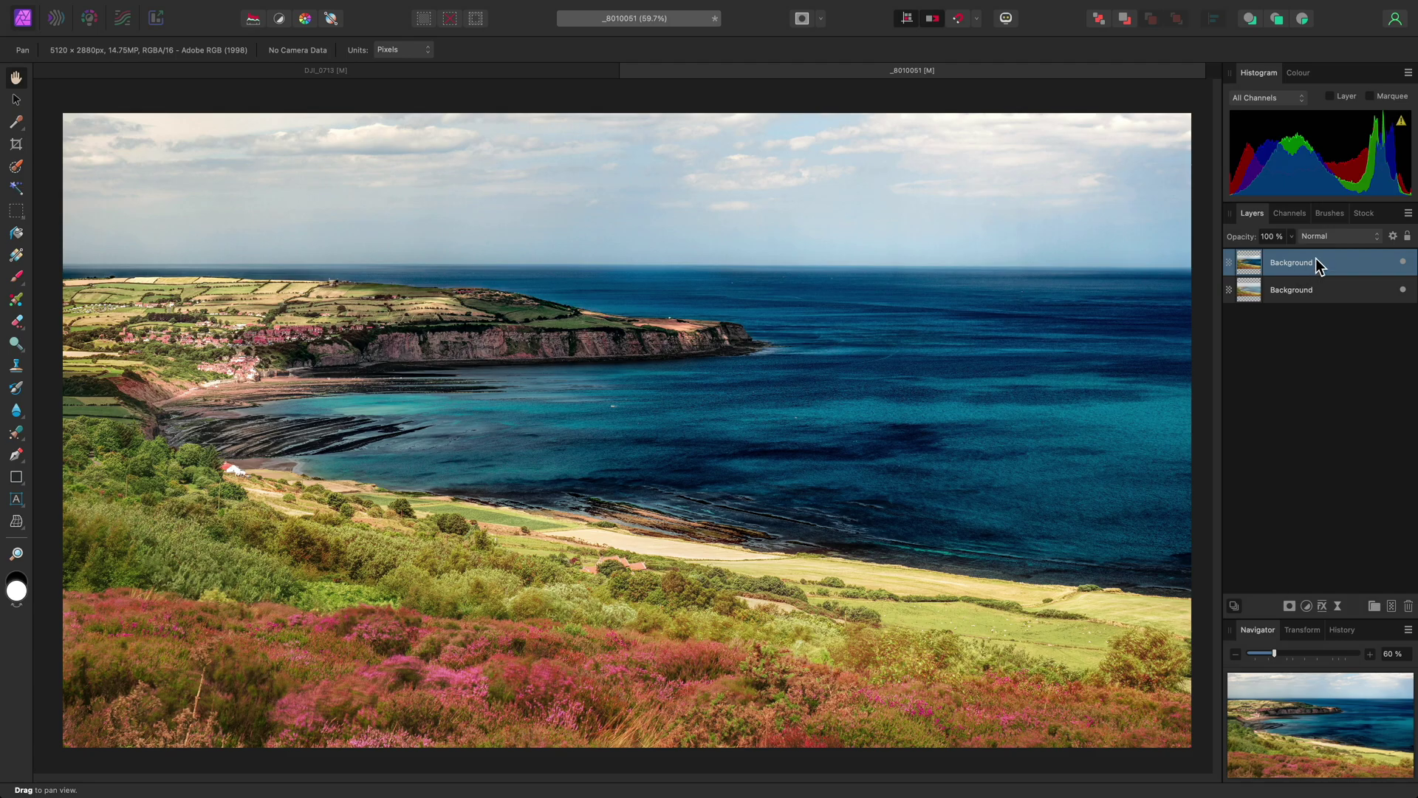
Blend the dehazed copy as Difference, merge visible into a Pixel layer, then delete the copy
click(1337, 236)
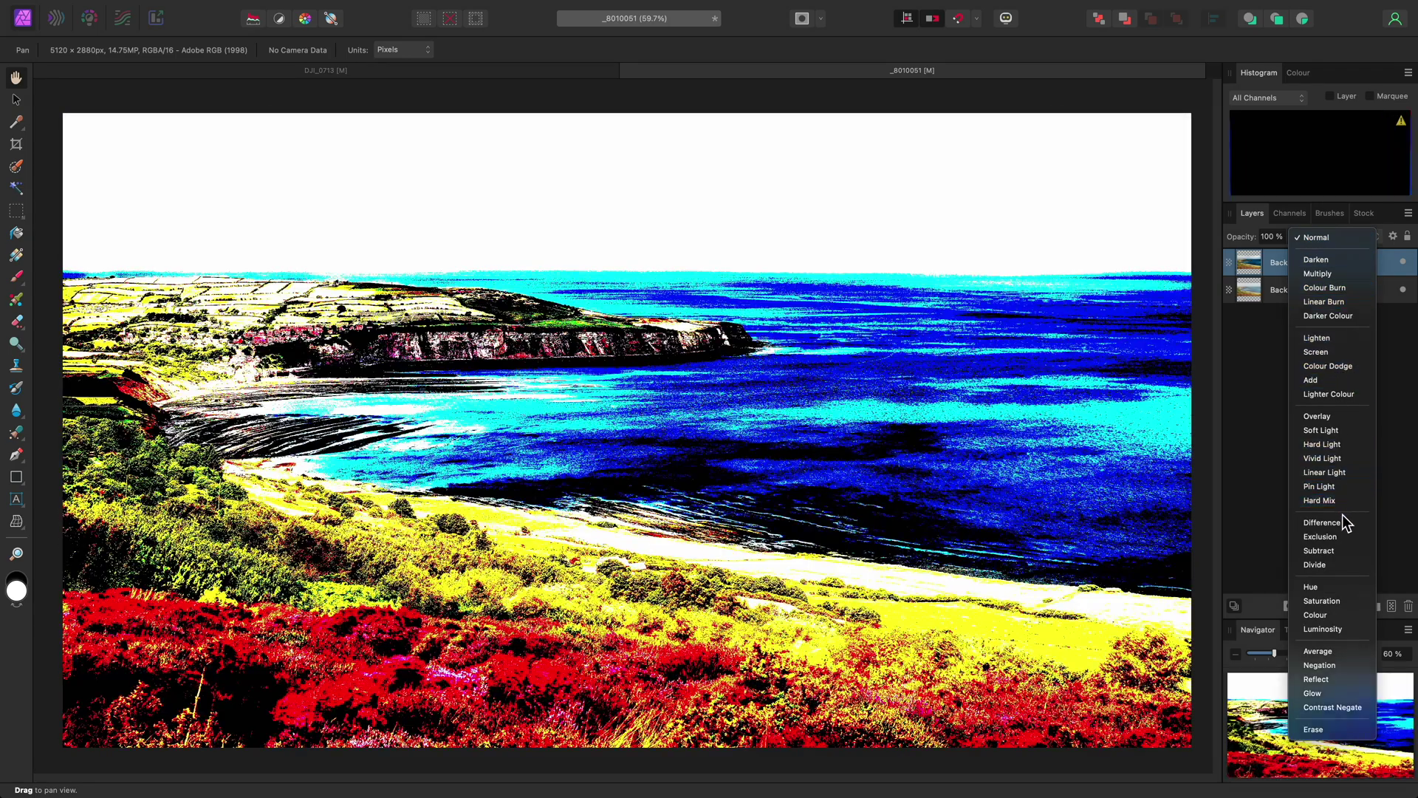
click(1343, 523)
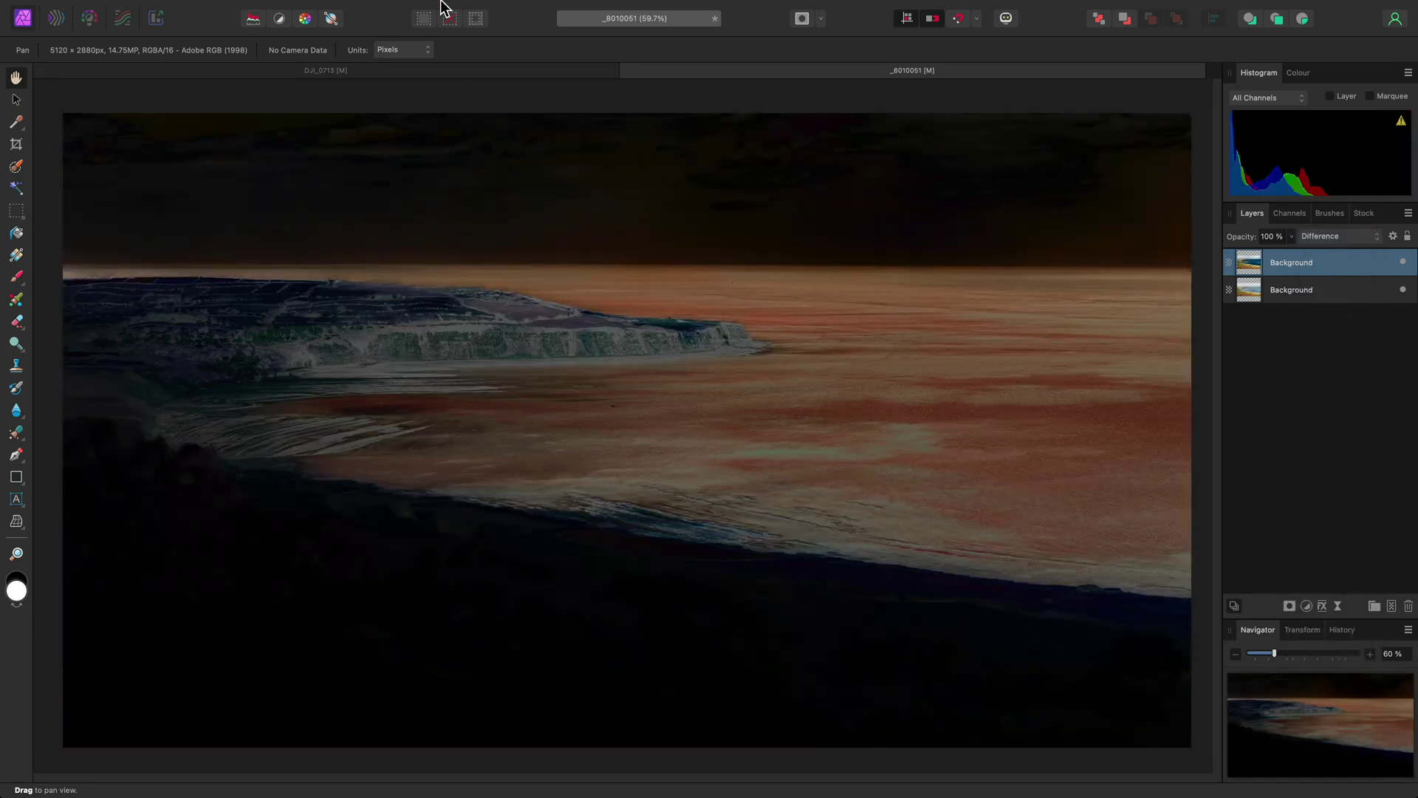
click(327, 9)
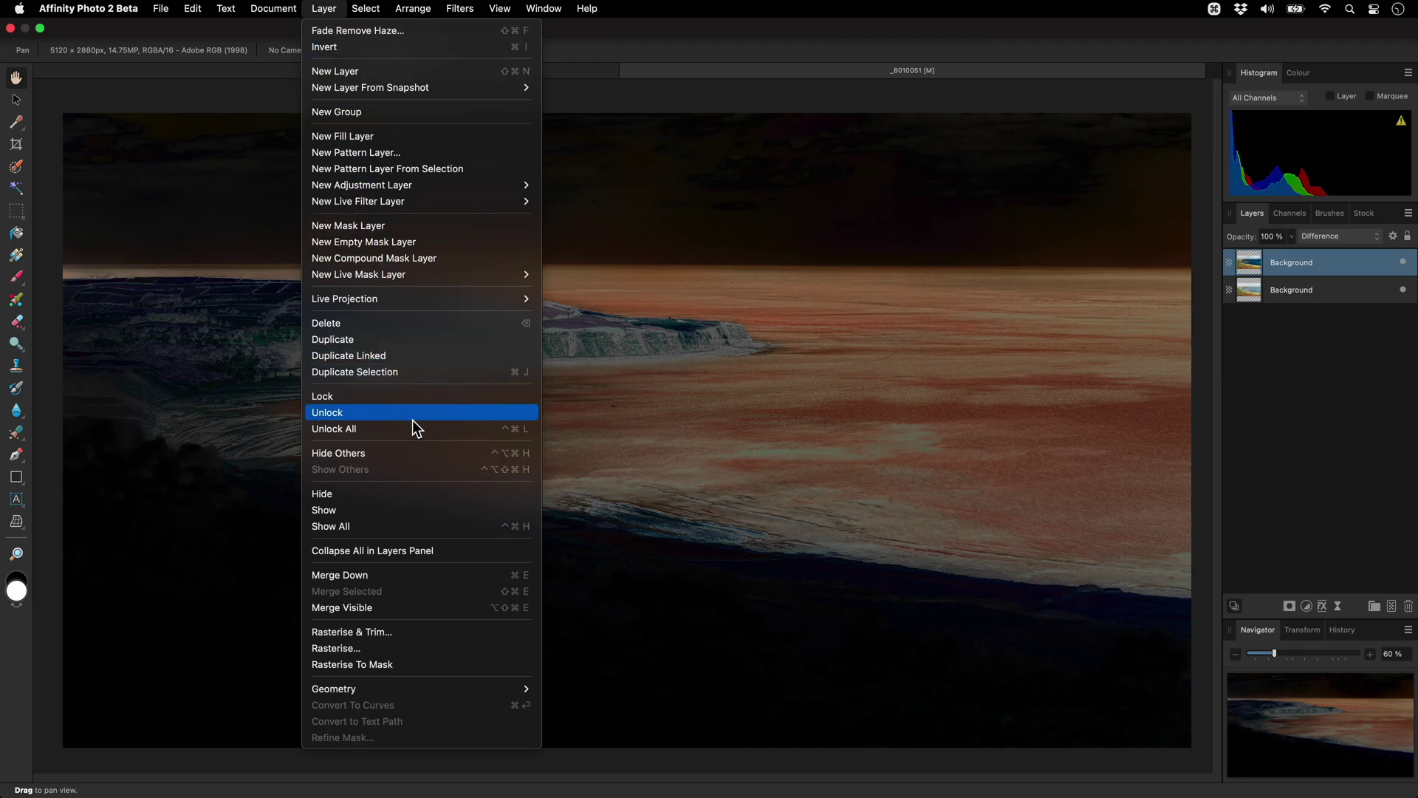
click(430, 603)
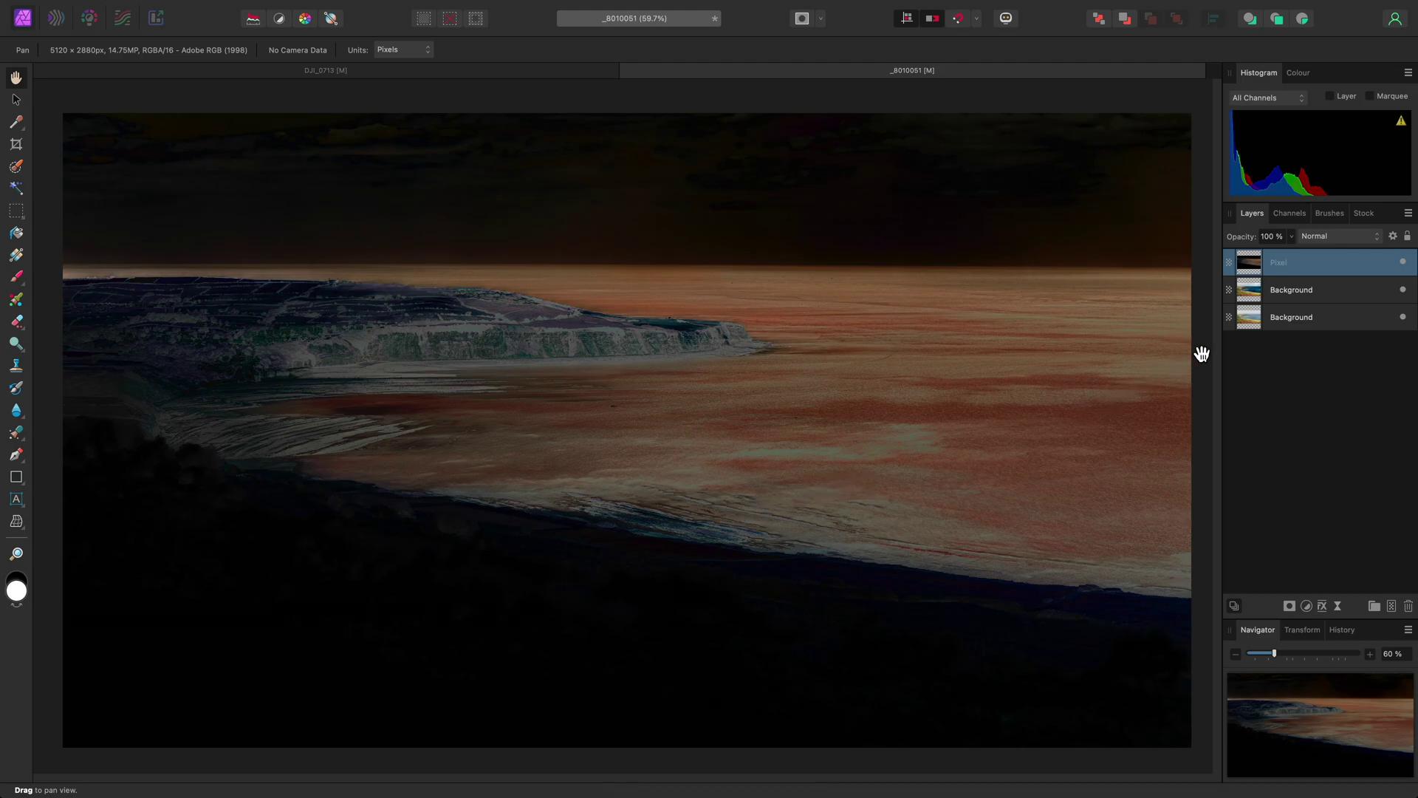
click(1317, 296)
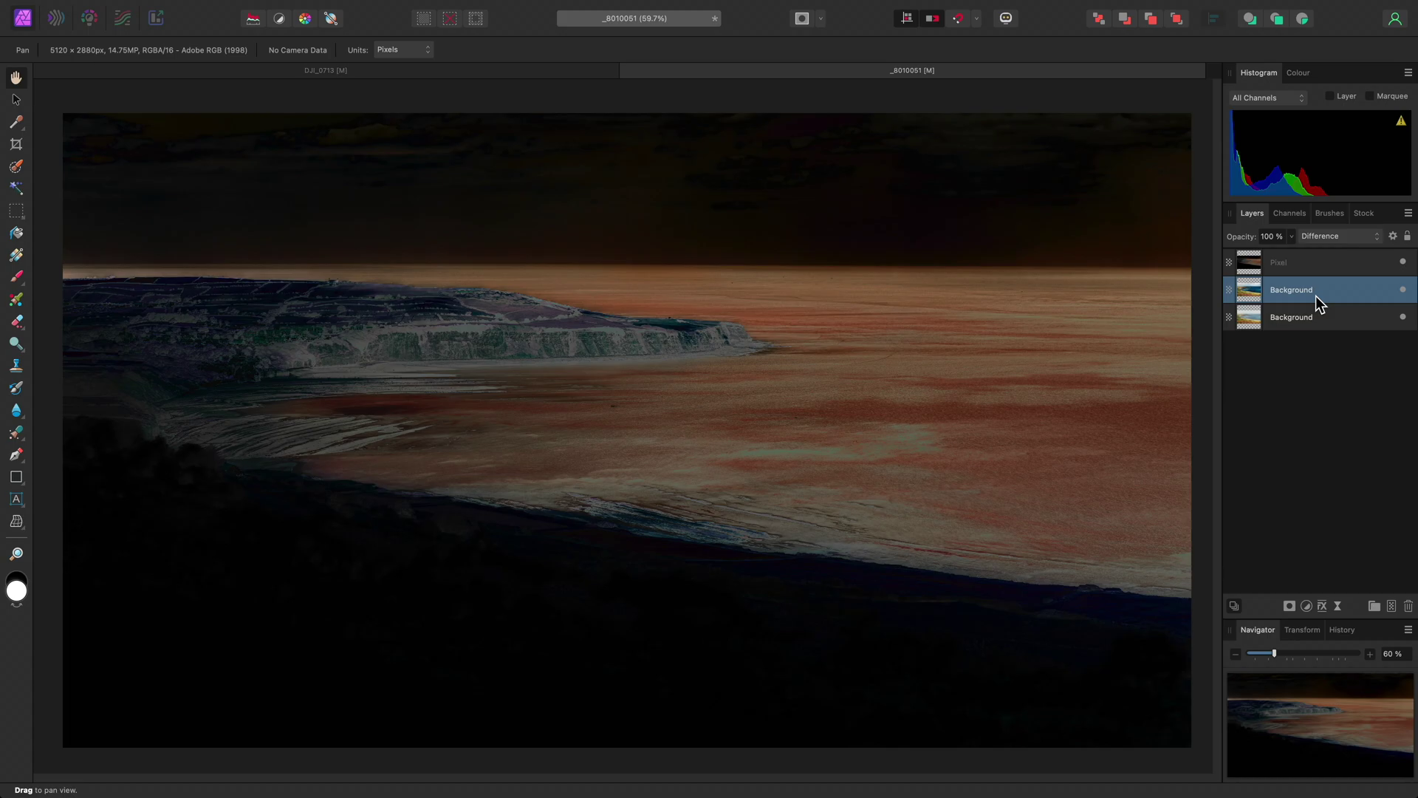
key(BackSpace)
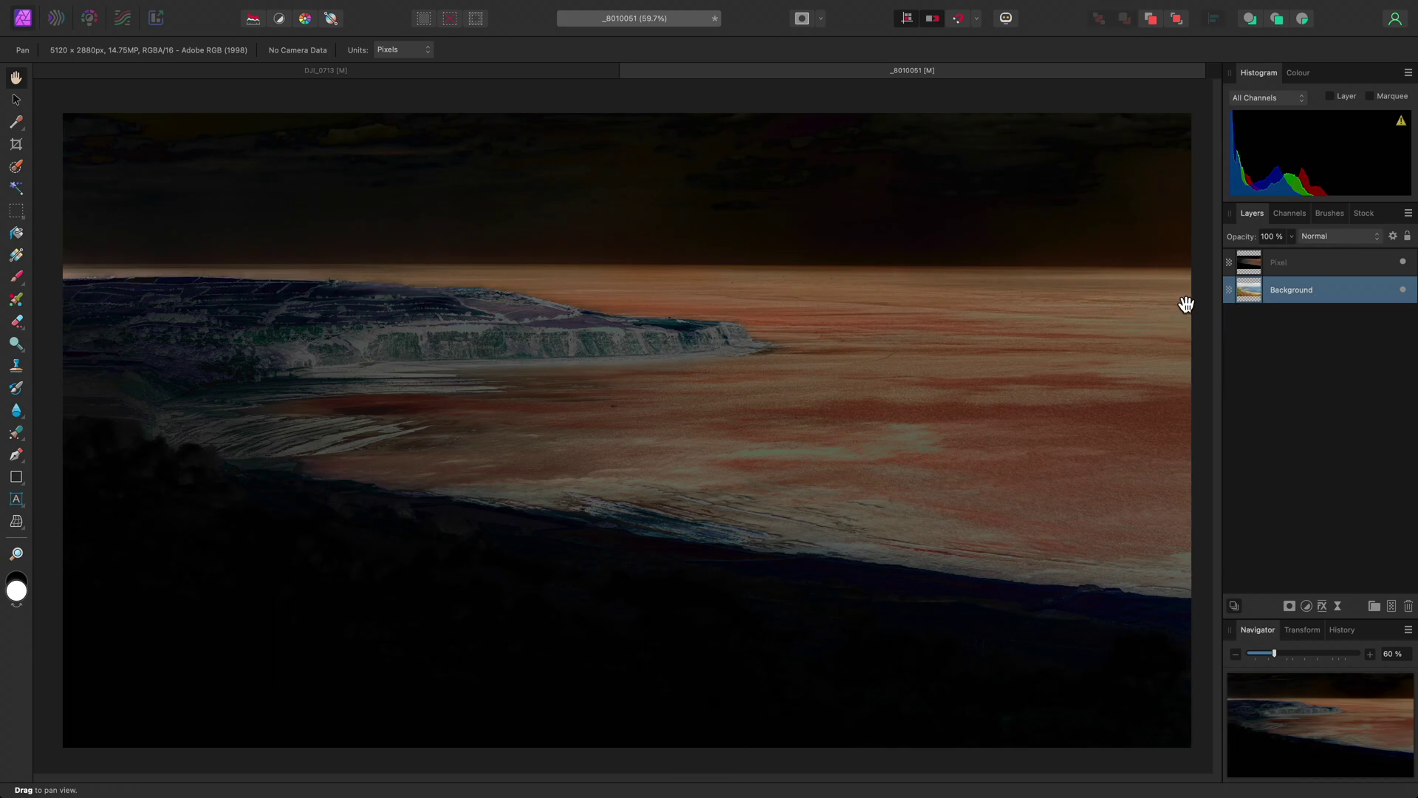
Set the Pixel difference layer's blend mode to Screen and preview a lower opacity
click(1279, 264)
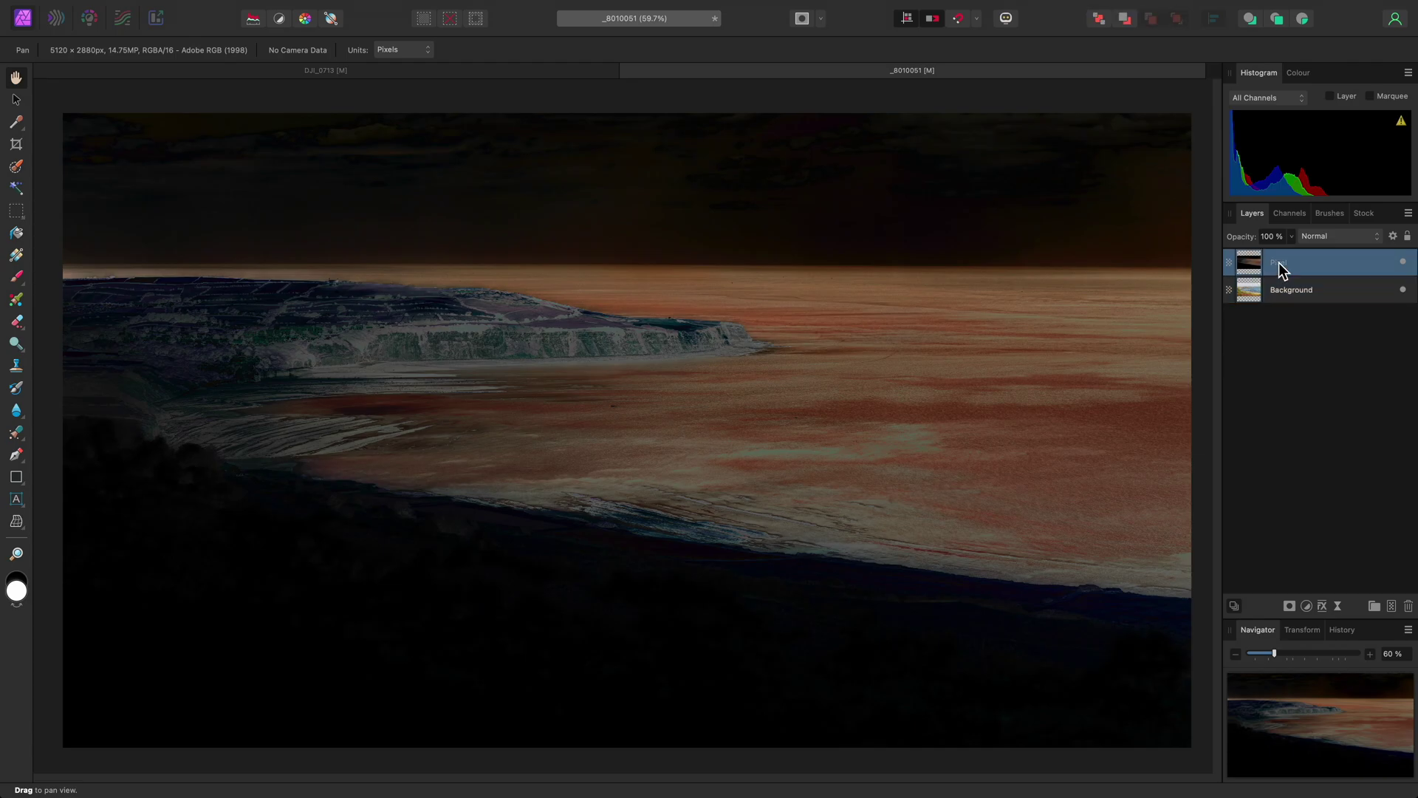
click(1338, 237)
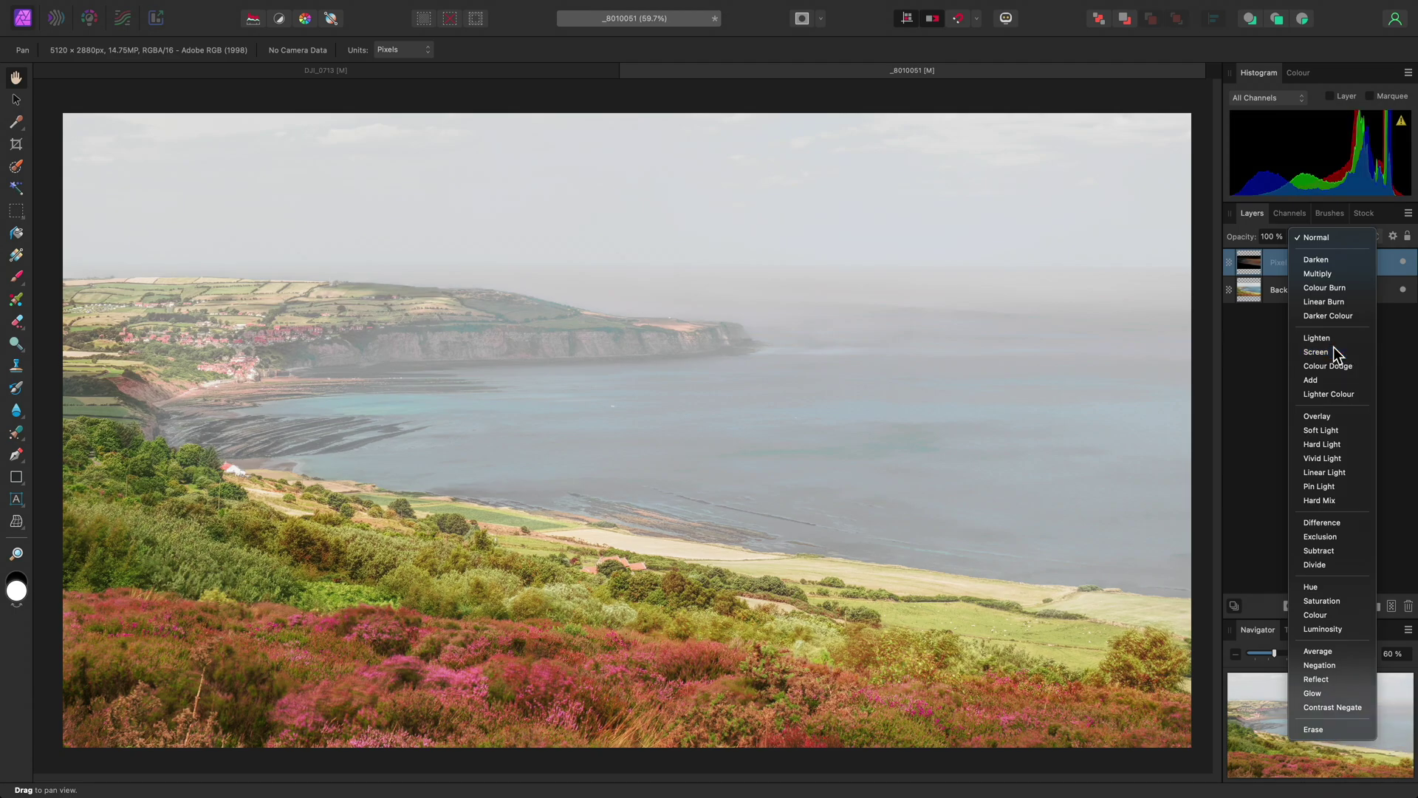
click(1333, 350)
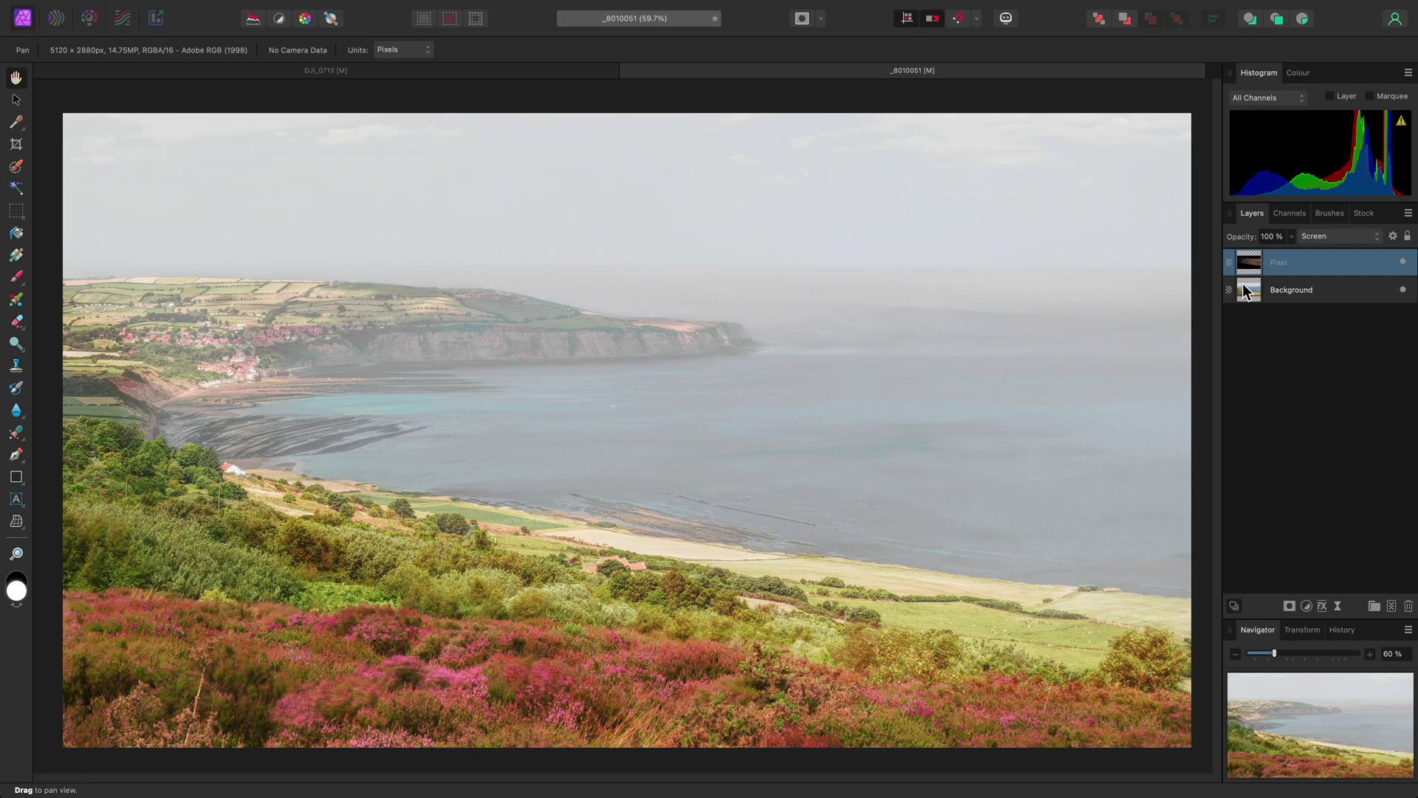
click(1291, 237)
mouse_move(1291, 250)
mouse_down()
mouse_move(1185, 254)
mouse_move(1303, 257)
mouse_up()
Add a Levels adjustment and clip it into the Pixel haze layer
key(super)
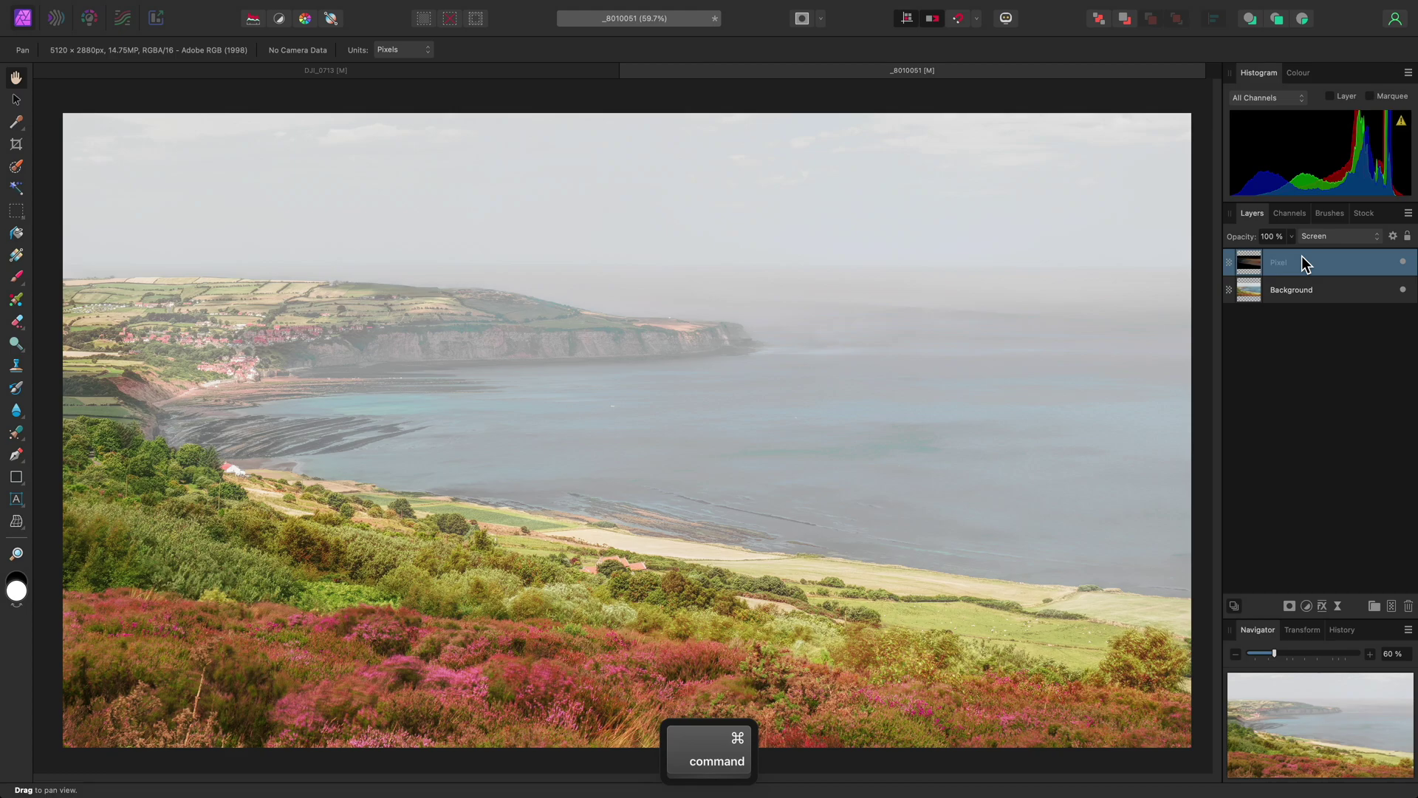
key(super+l)
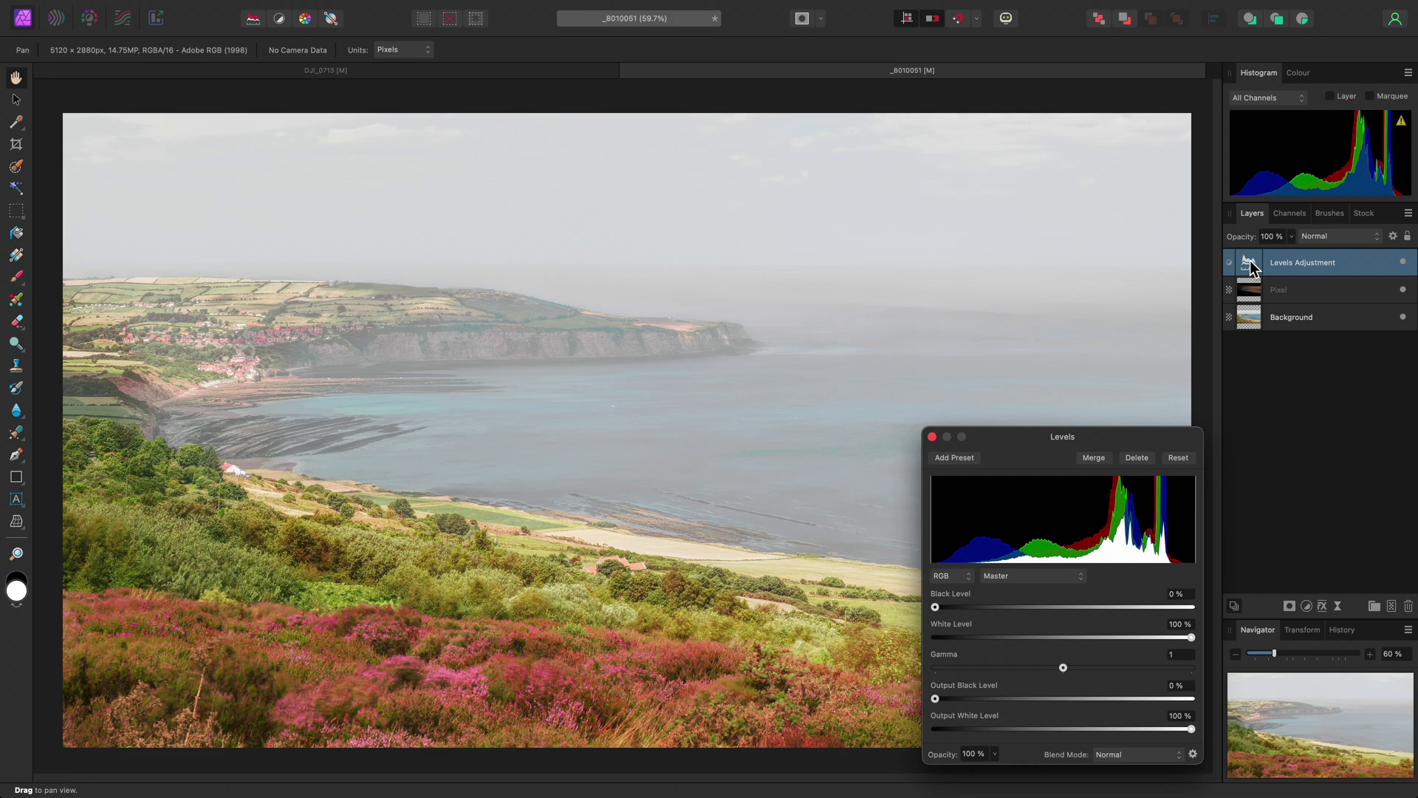
drag(1251, 268, 1292, 288)
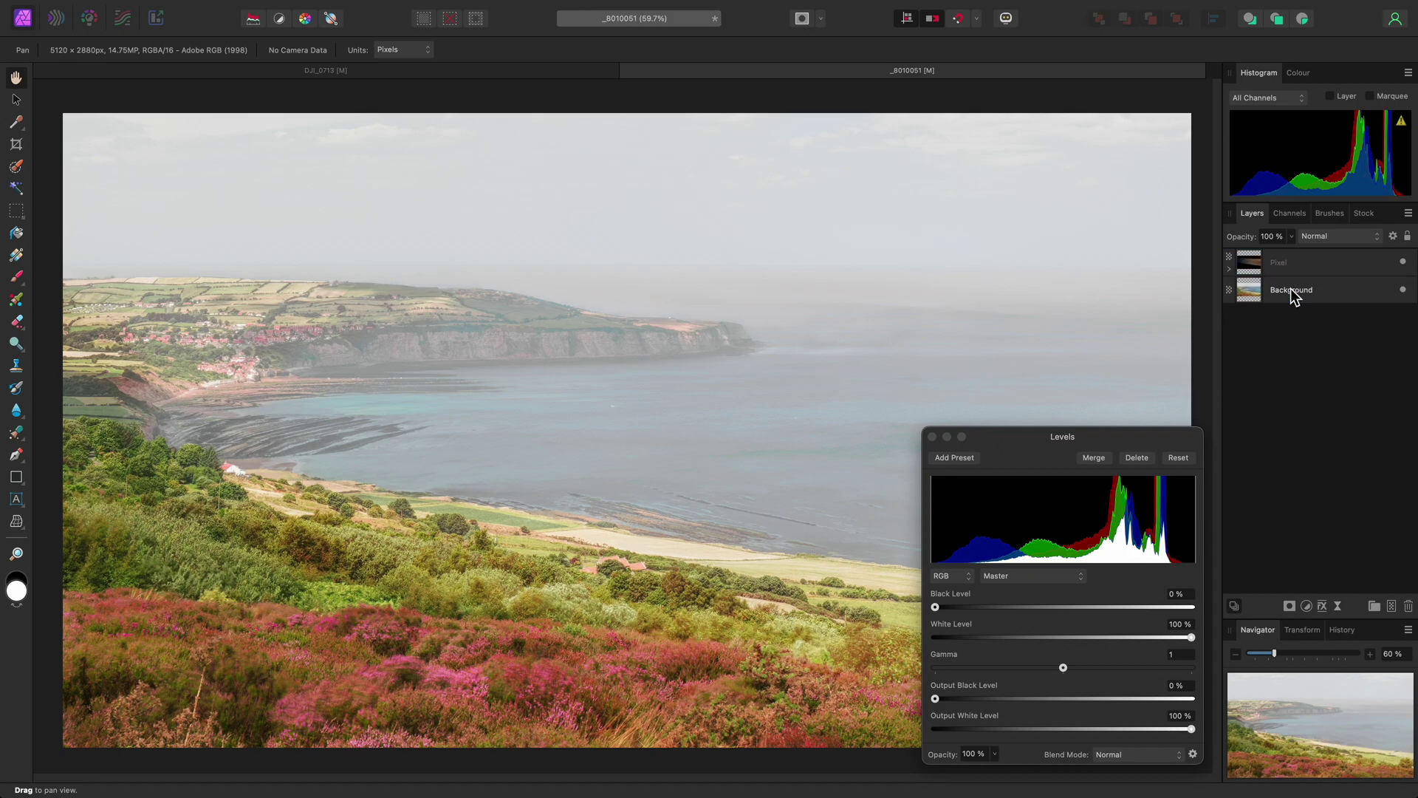
click(1231, 269)
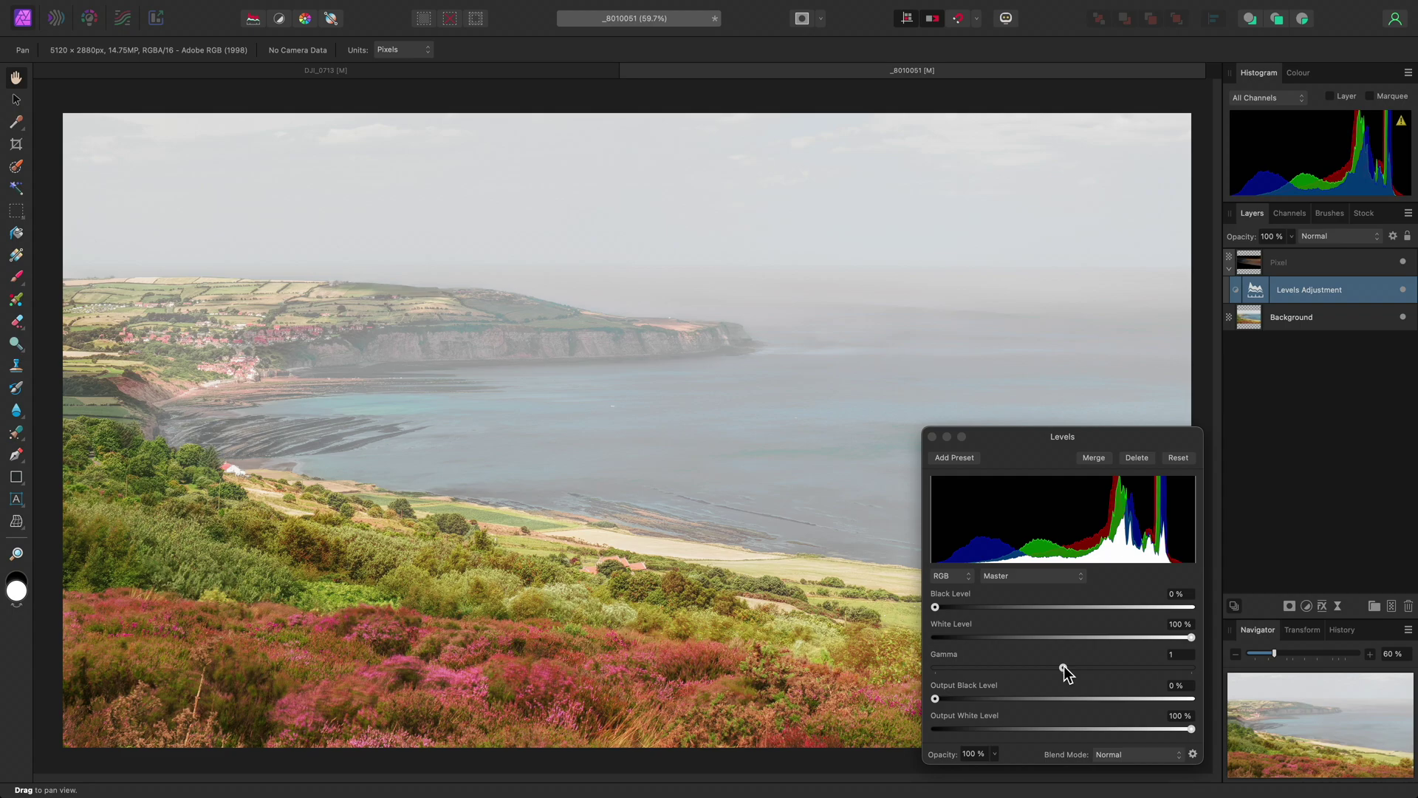
Set Levels Gamma to 0.672, Output Black Level to 15% and White Level to 63%
drag(1064, 666, 1023, 672)
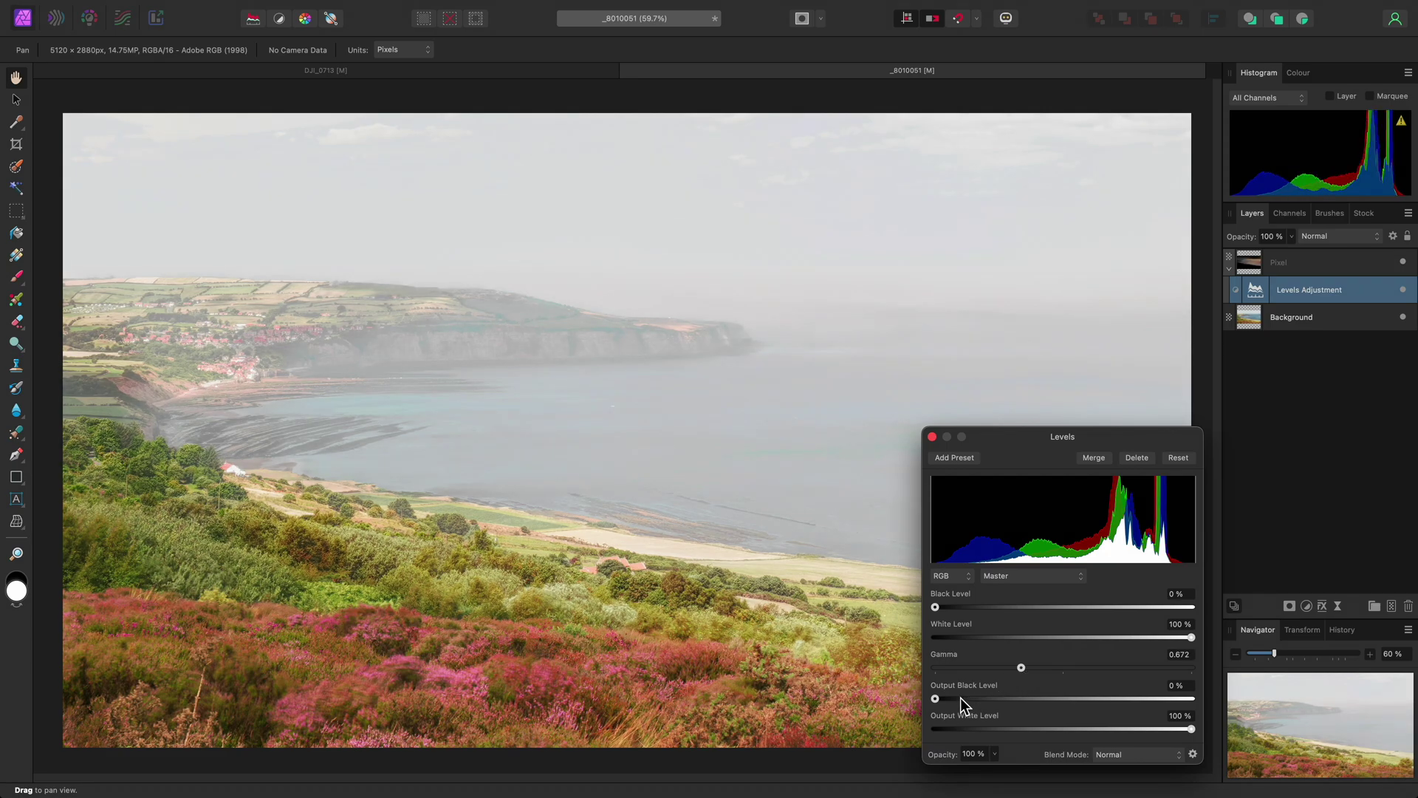
drag(936, 699, 975, 699)
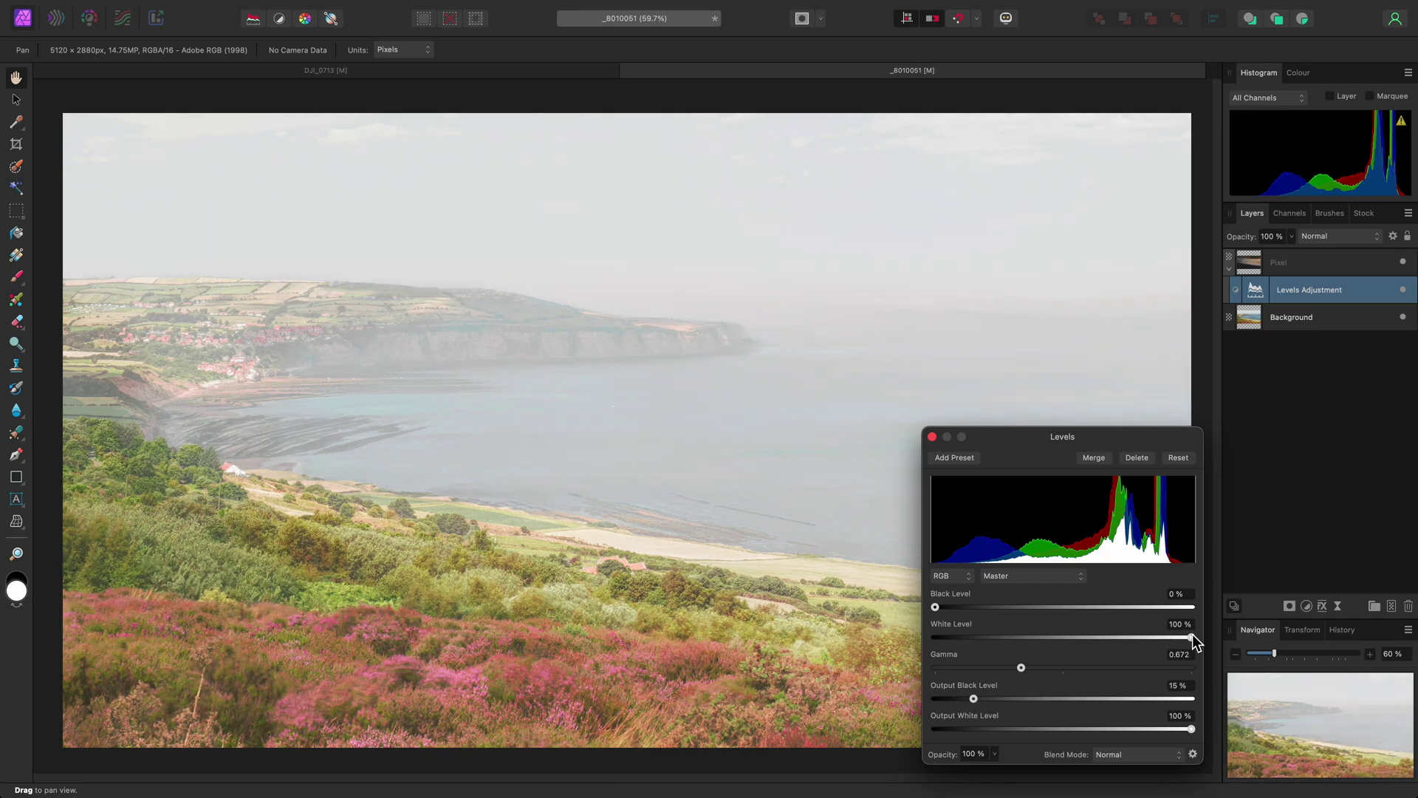
drag(1192, 635, 1098, 637)
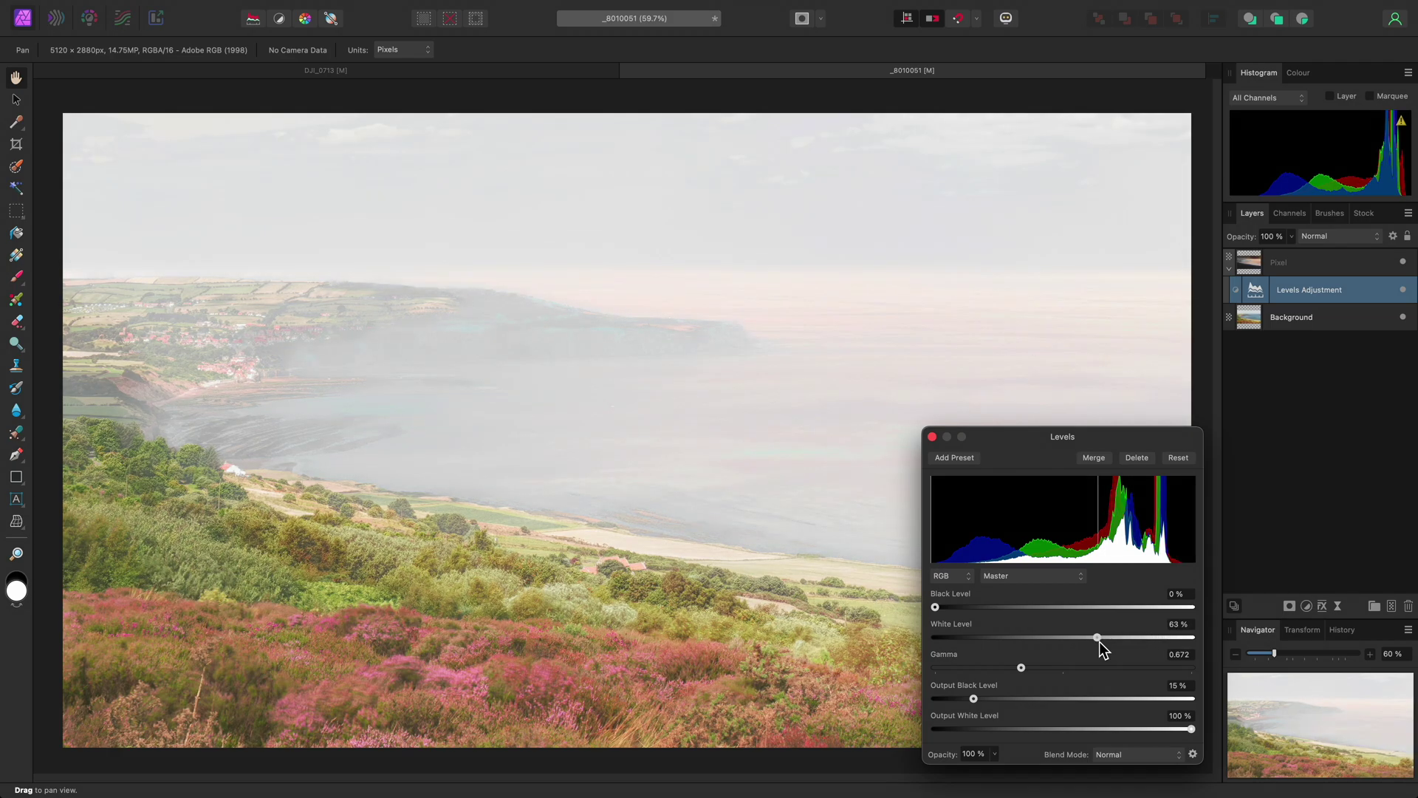
Close Levels, set the Pixel haze layer to 53% opacity, and toggle its visibility to compare
click(932, 438)
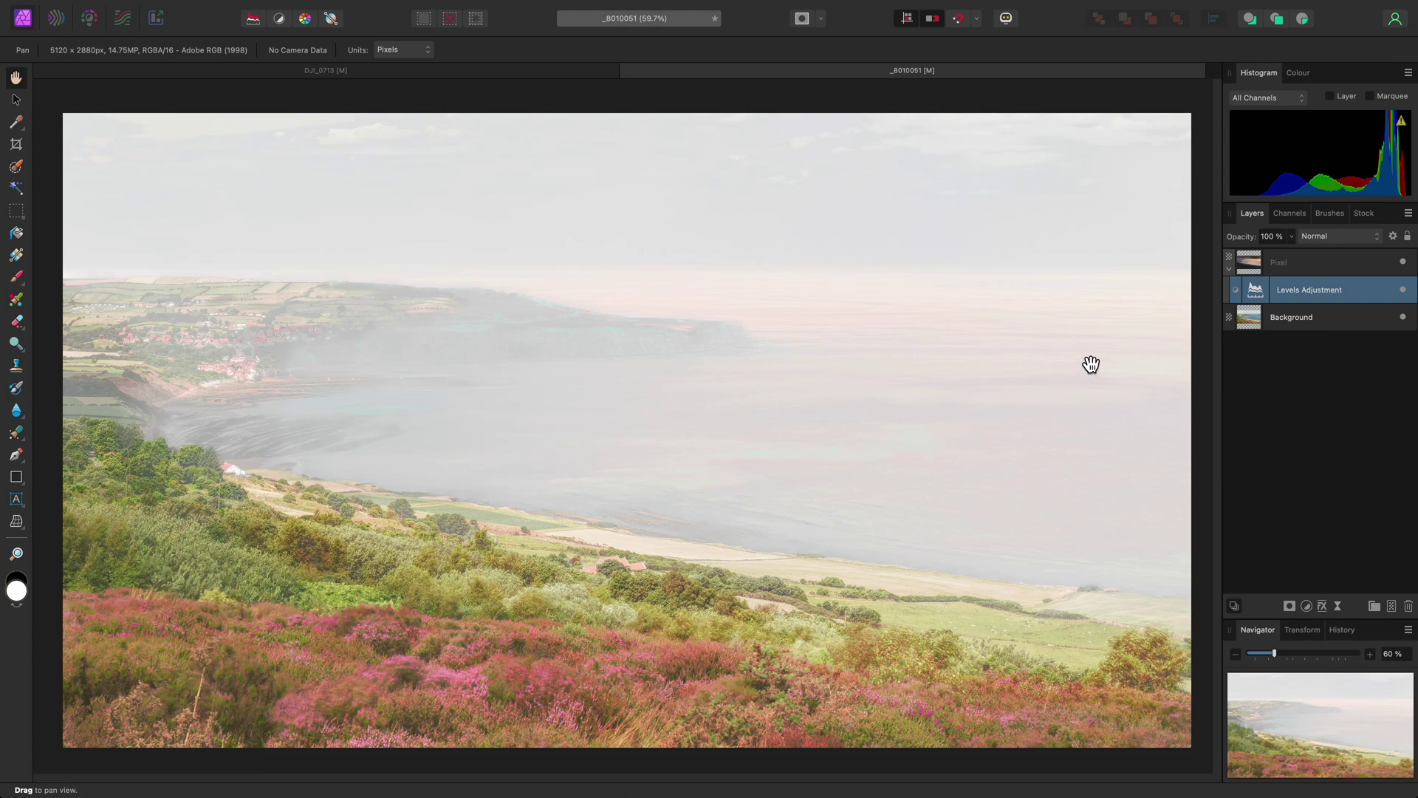
click(1297, 268)
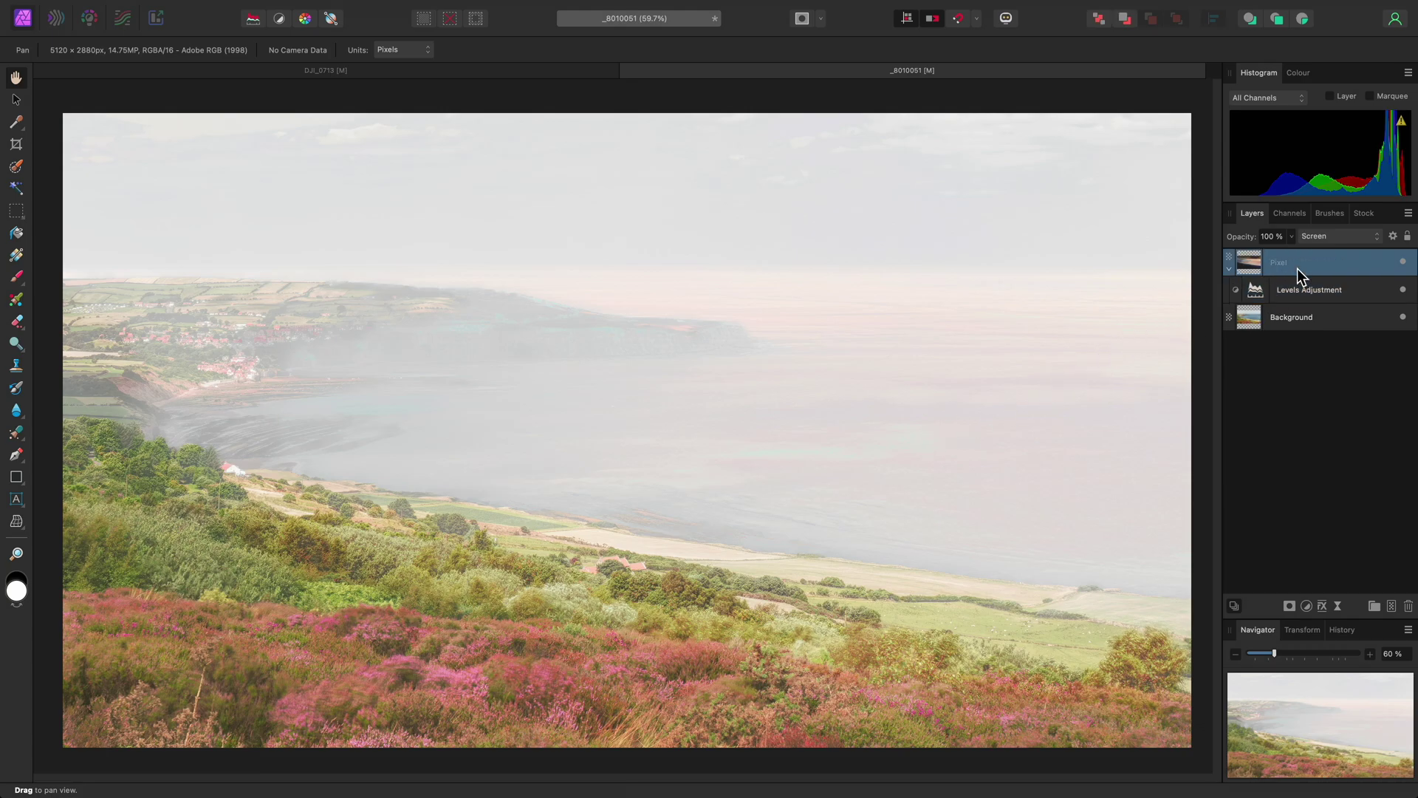
click(1292, 237)
drag(1291, 250, 1233, 260)
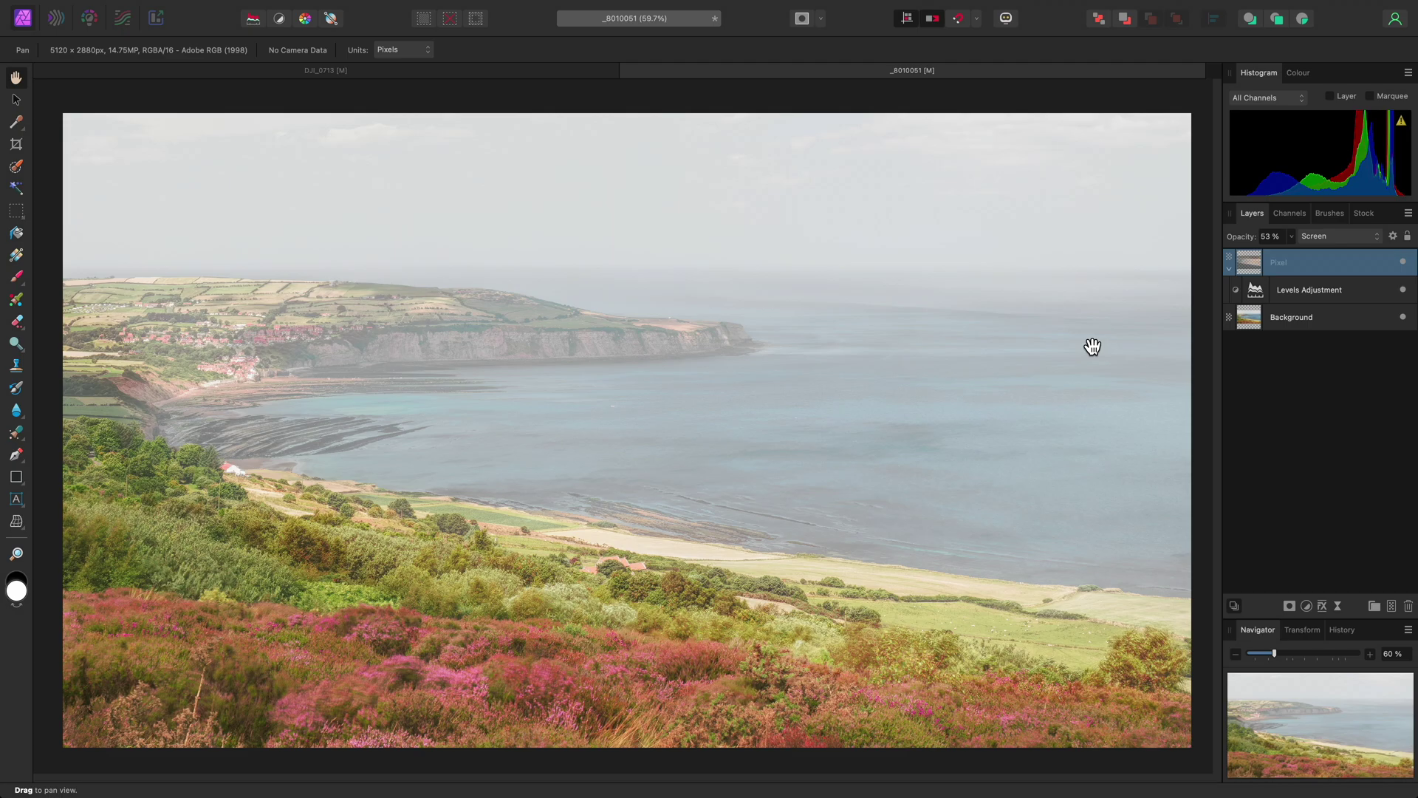
click(1403, 264)
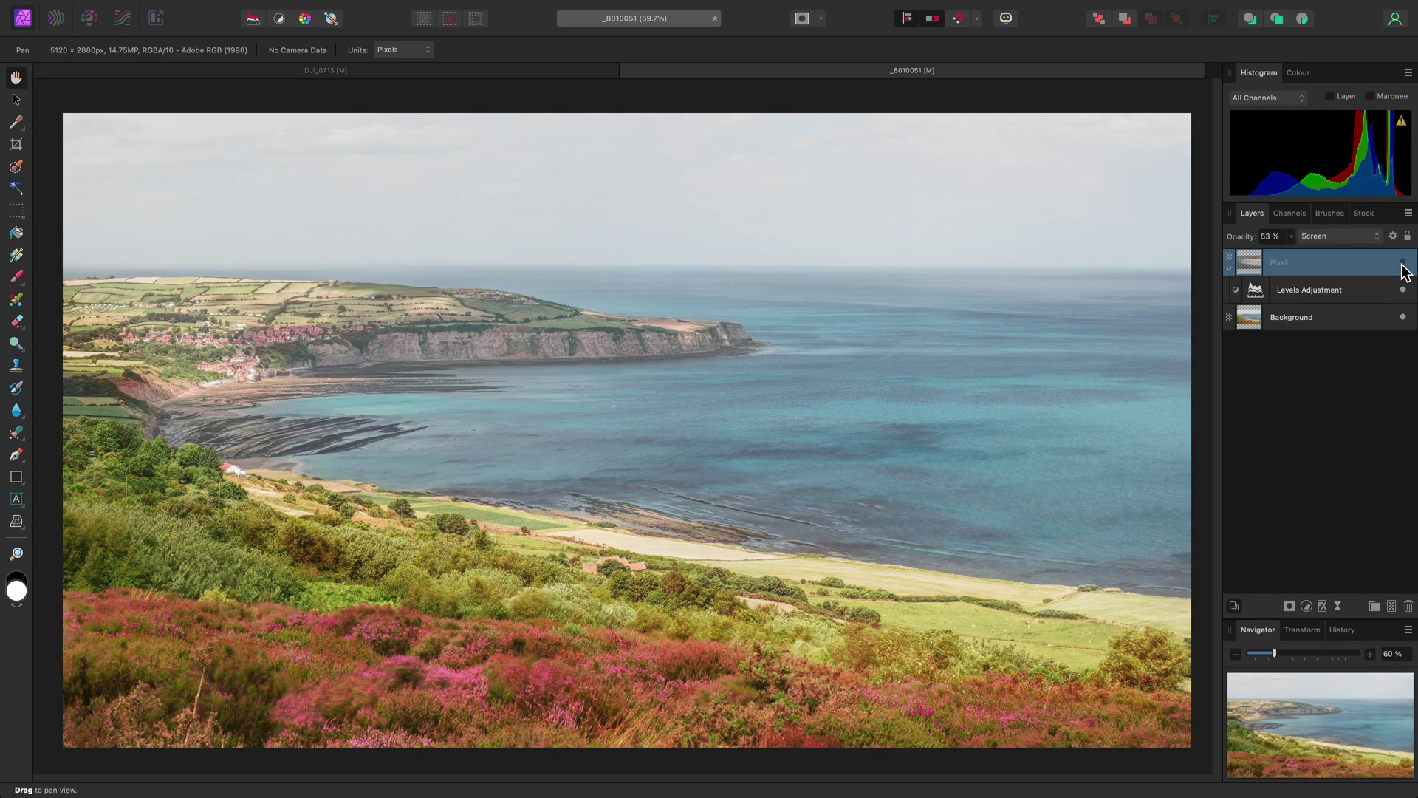
click(1403, 263)
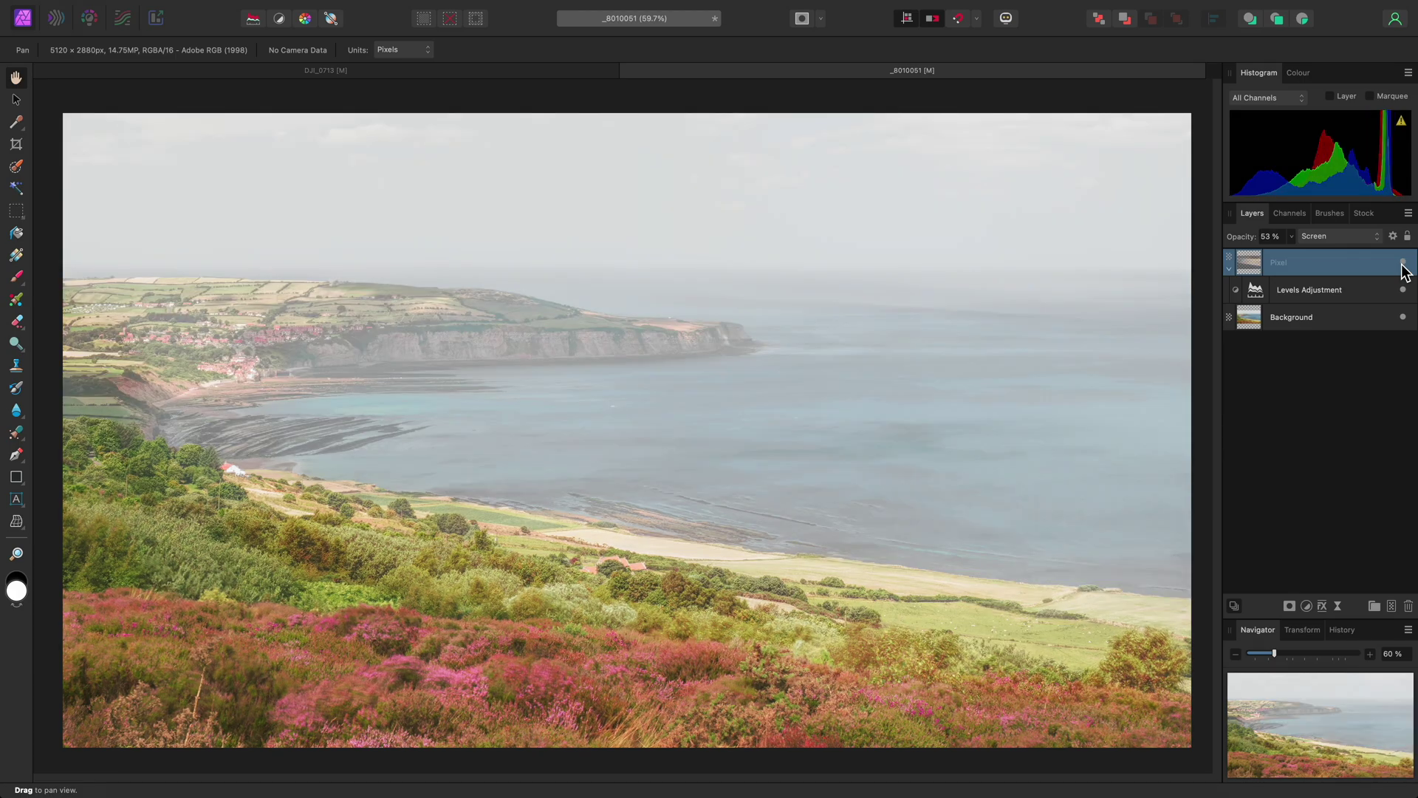